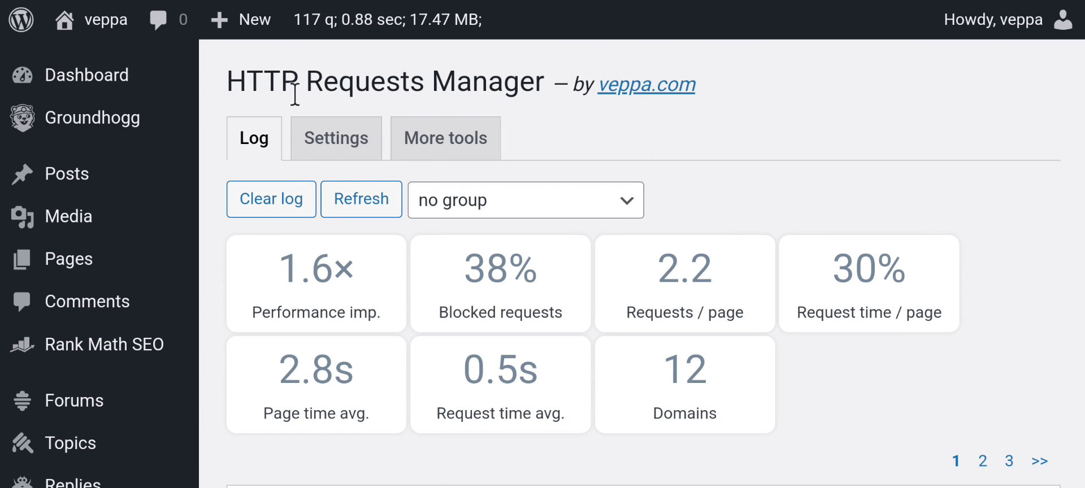
- Review the HTTP Requests Manager log page, including its performance, blocked-request, page time and domain statistics
drag(229, 82, 548, 79)
scroll(697, 192, down, 3)
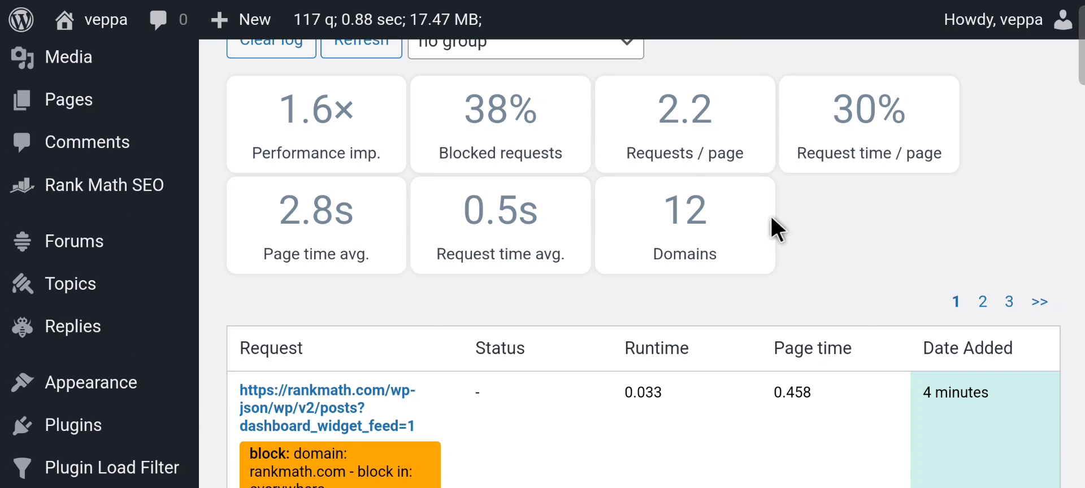
scroll(806, 243, down, 3)
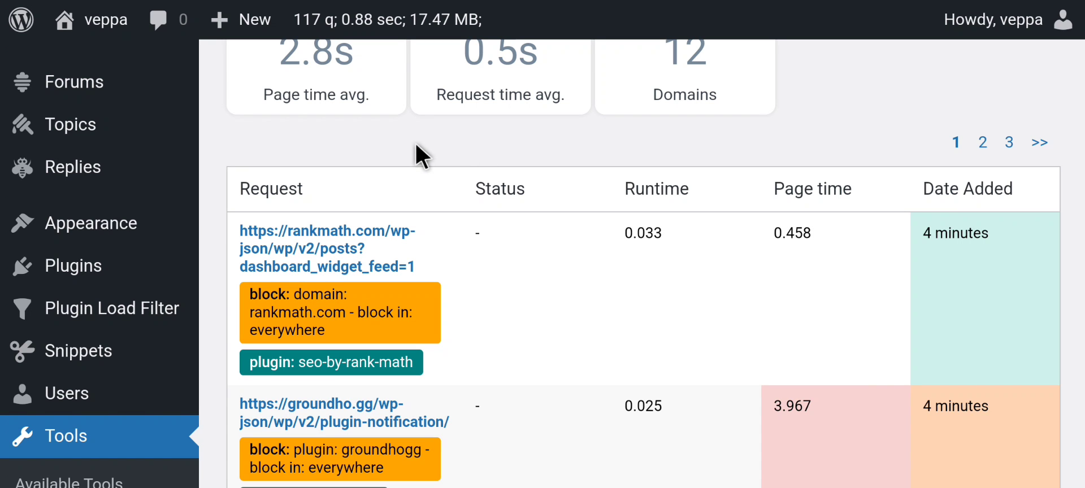
scroll(416, 144, up, 5)
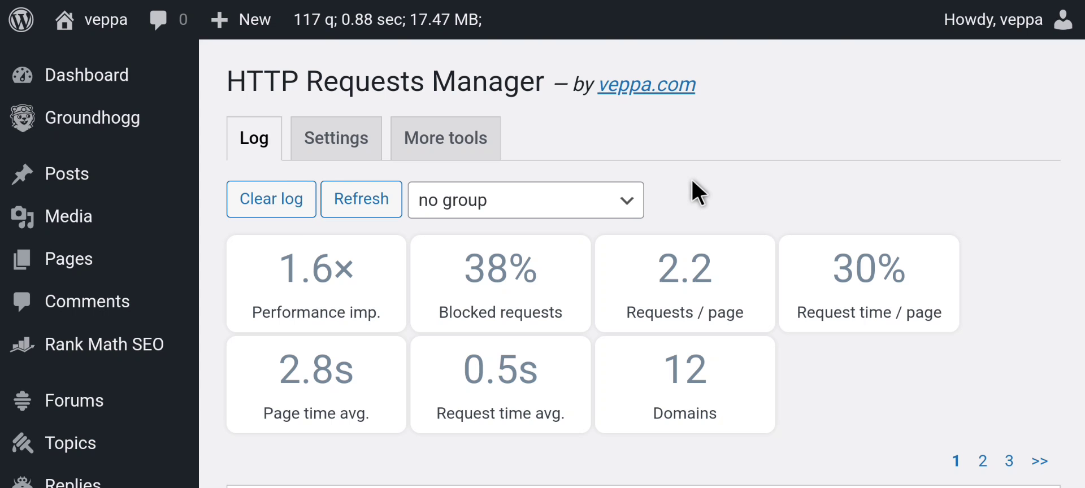
scroll(708, 175, down, 3)
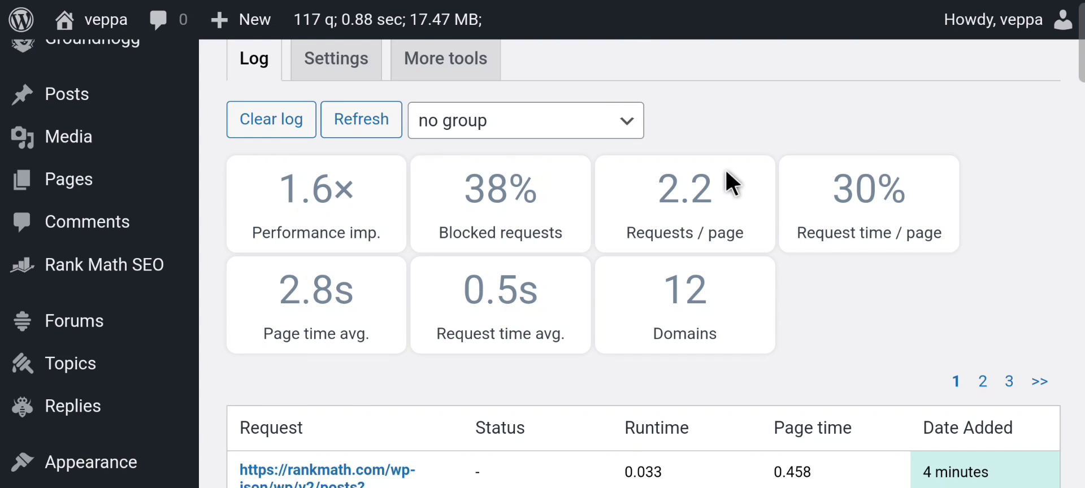
scroll(510, 280, up, 3)
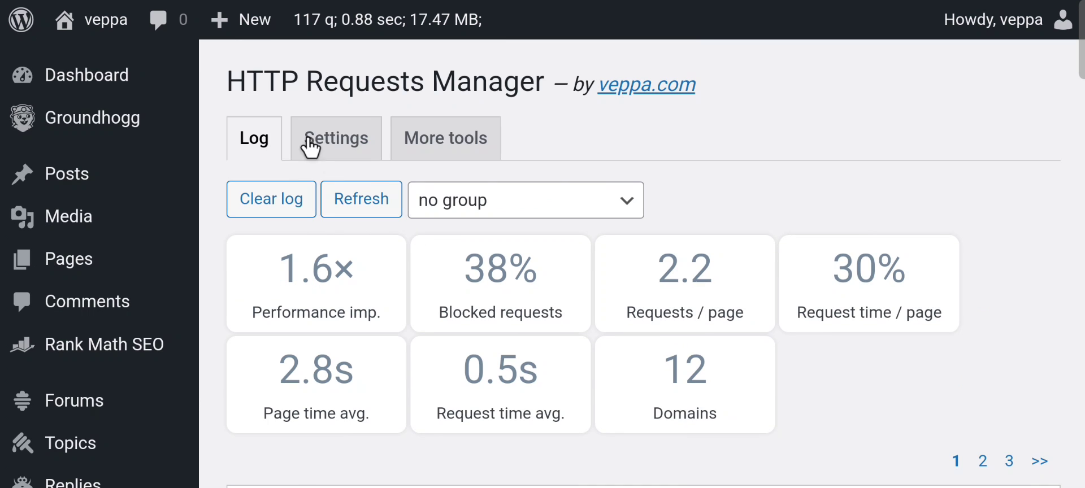
drag(227, 85, 548, 73)
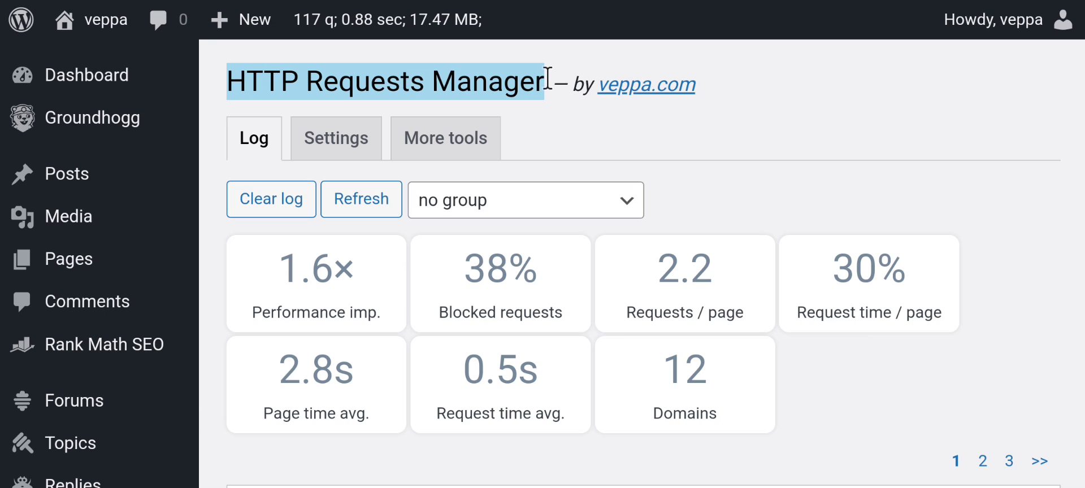
click(543, 109)
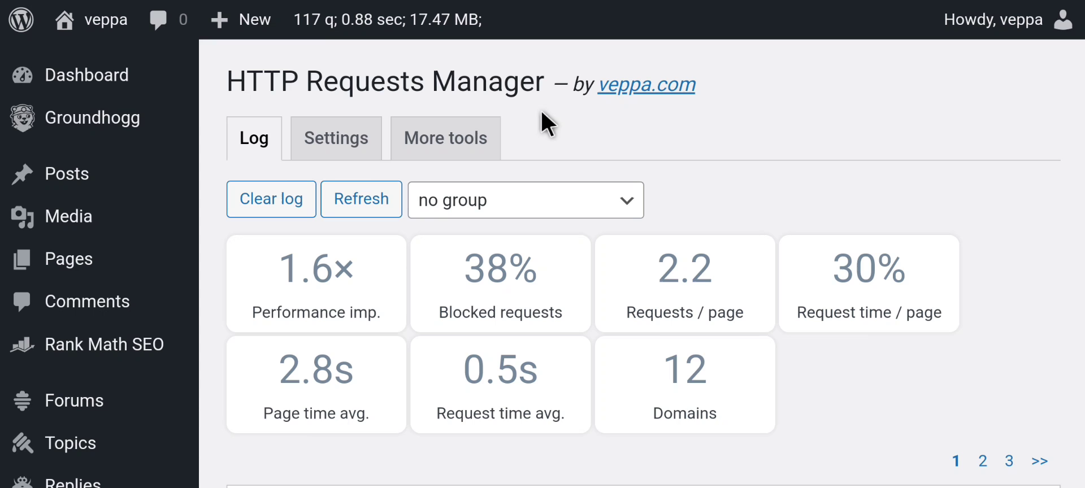
- Examine the logged request URLs with their block reasons, originating plugins and status codes
scroll(596, 127, down, 4)
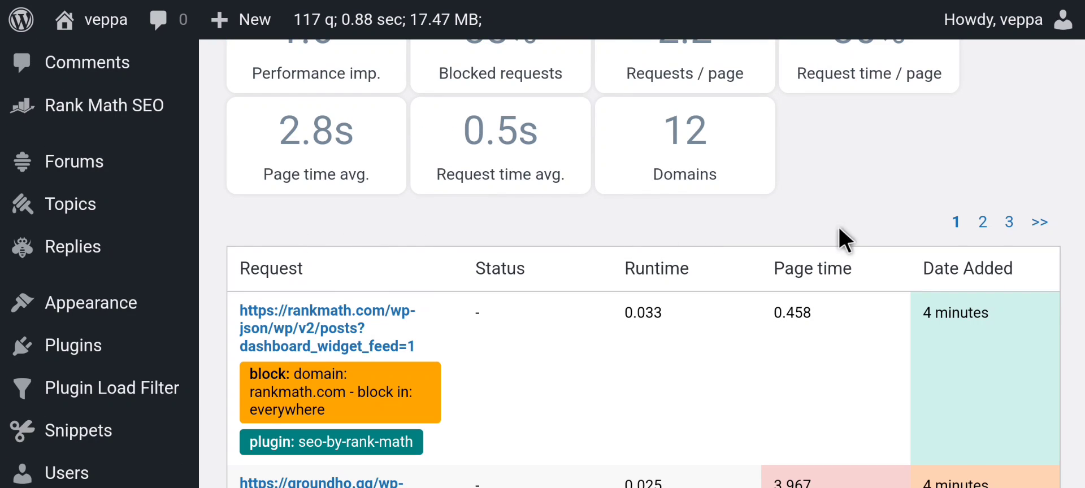
scroll(842, 209, down, 4)
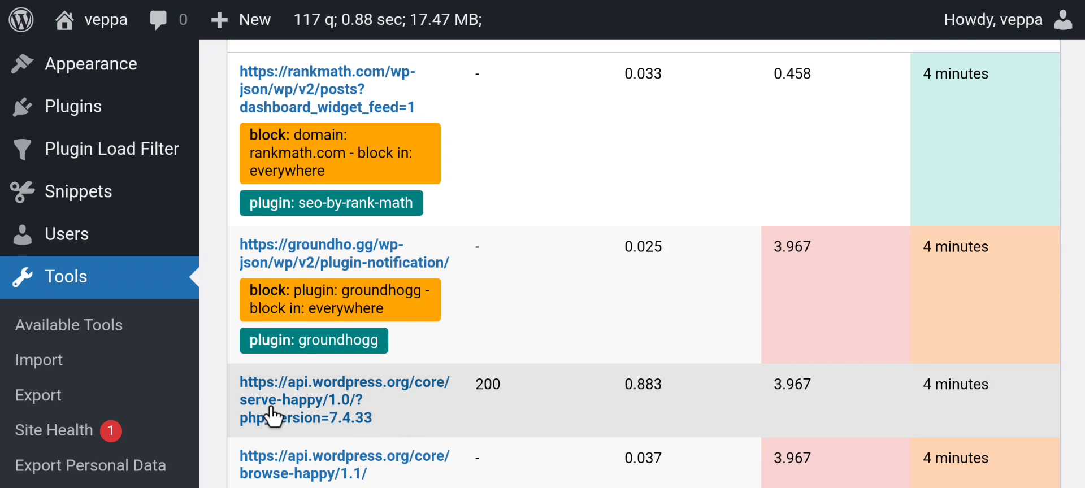
scroll(490, 409, down, 3)
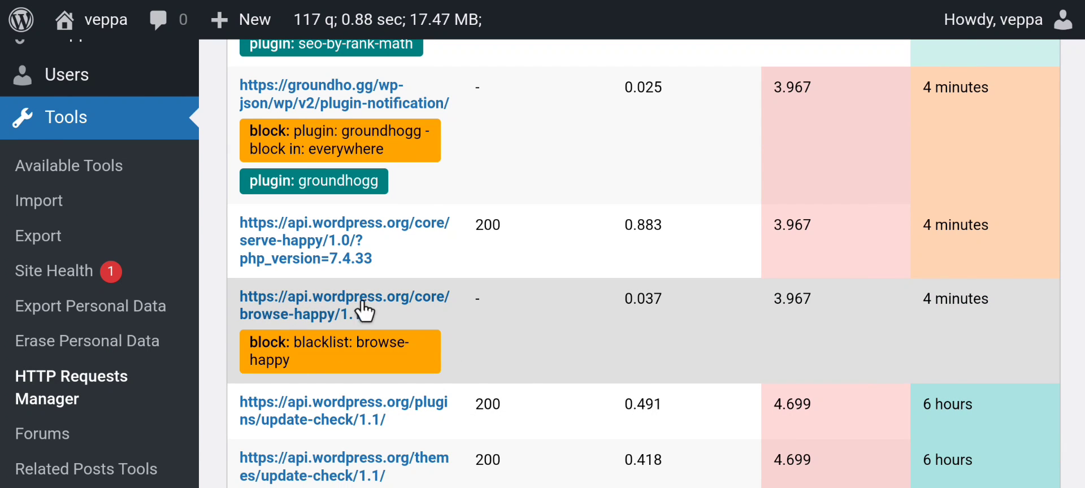
scroll(436, 325, down, 1)
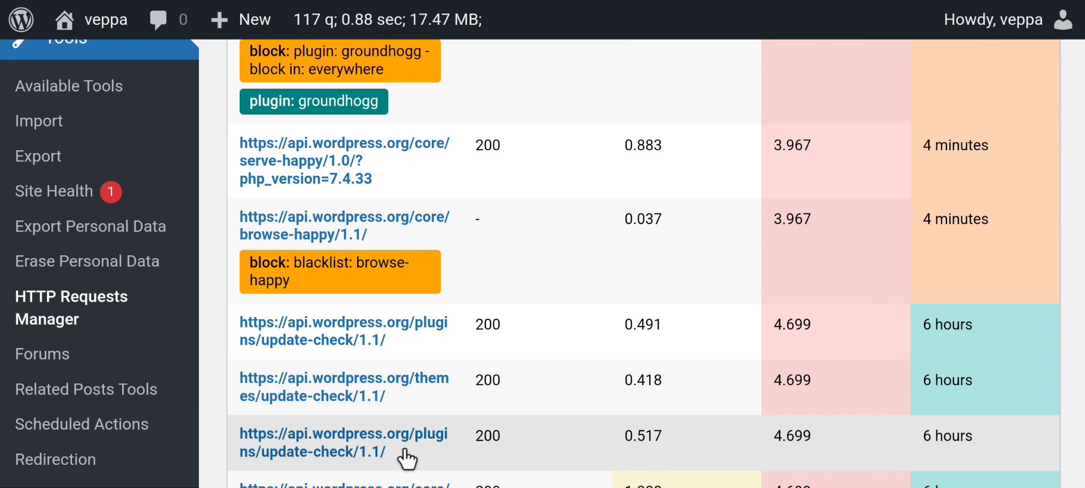
scroll(595, 421, down, 1)
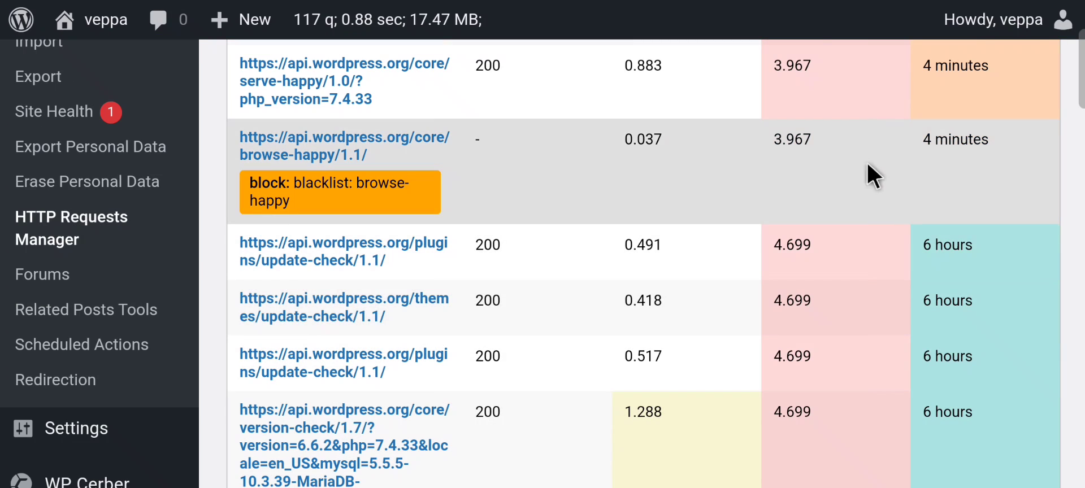
- Compare the Date Added values and their colour groups across the logged requests
scroll(945, 150, up, 5)
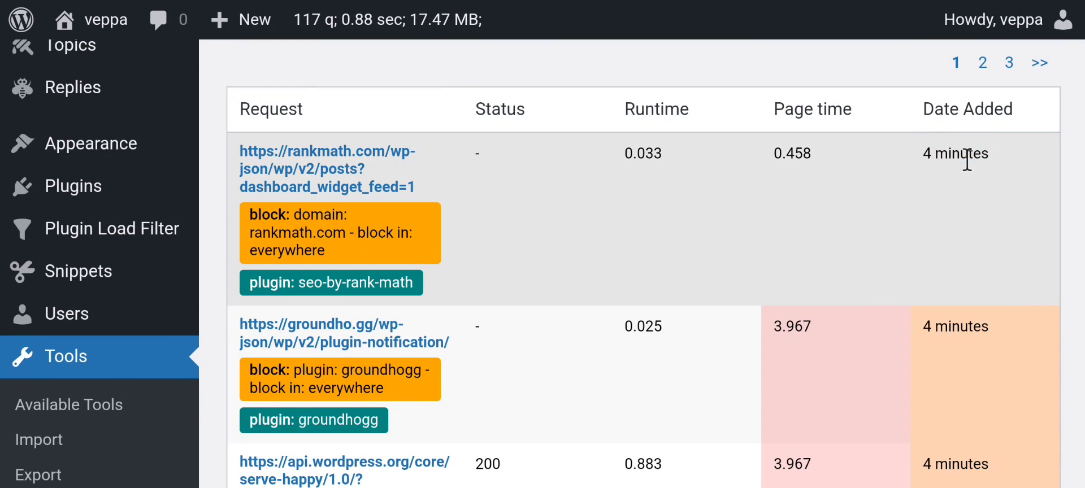
scroll(941, 284, down, 2)
scroll(944, 294, down, 2)
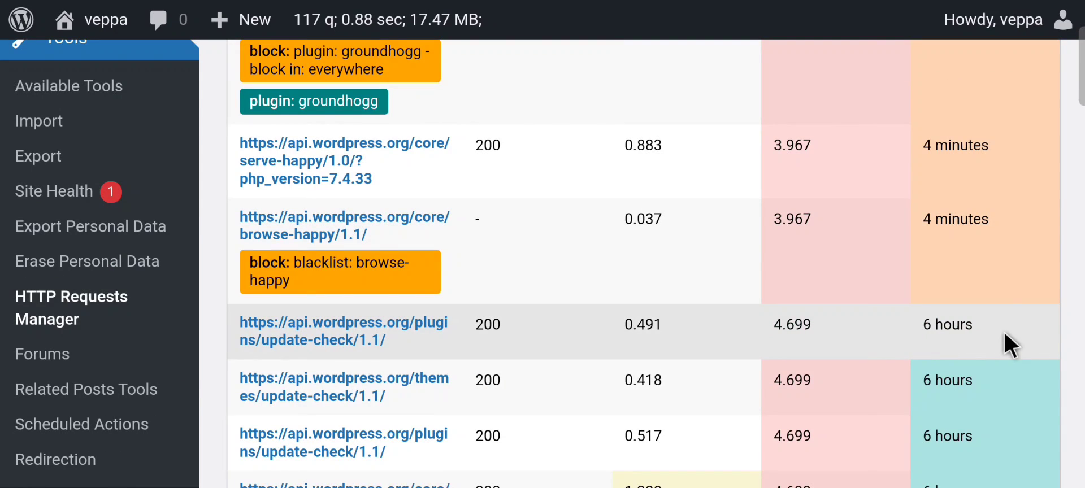
scroll(955, 362, down, 3)
scroll(971, 381, down, 1)
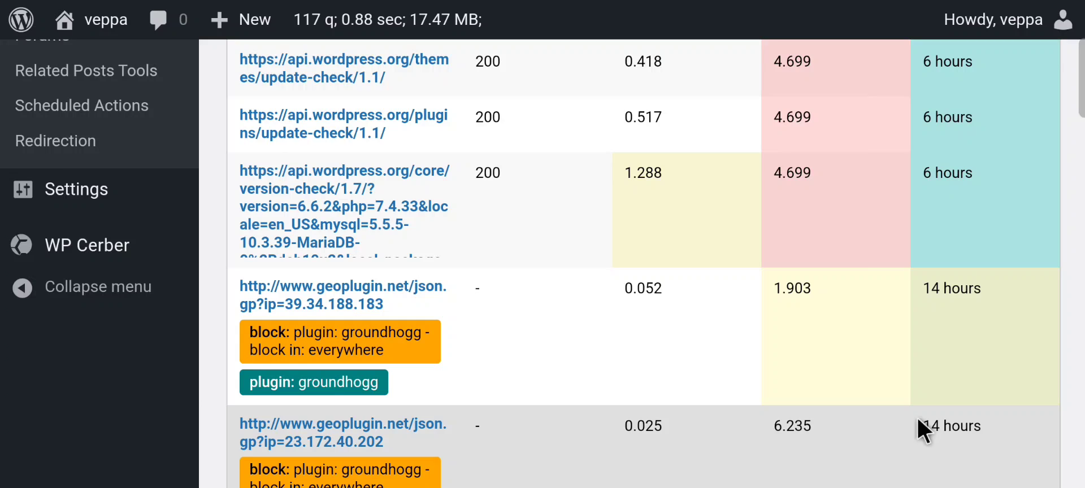
scroll(990, 425, down, 3)
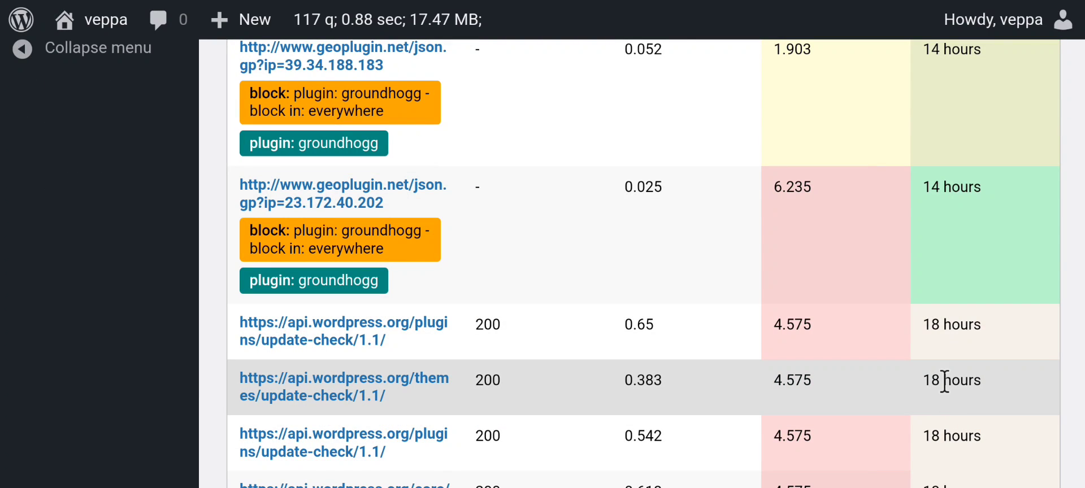
scroll(952, 399, down, 1)
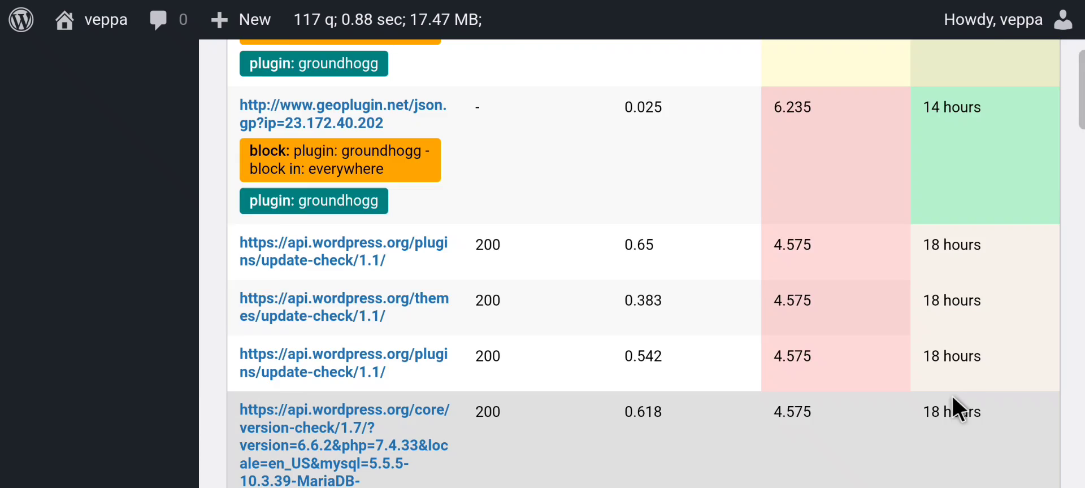
- Compare the Page time values of the rankmath.com, groundho.gg and api.wordpress.org update-check requests
scroll(953, 395, up, 6)
drag(770, 177, 864, 177)
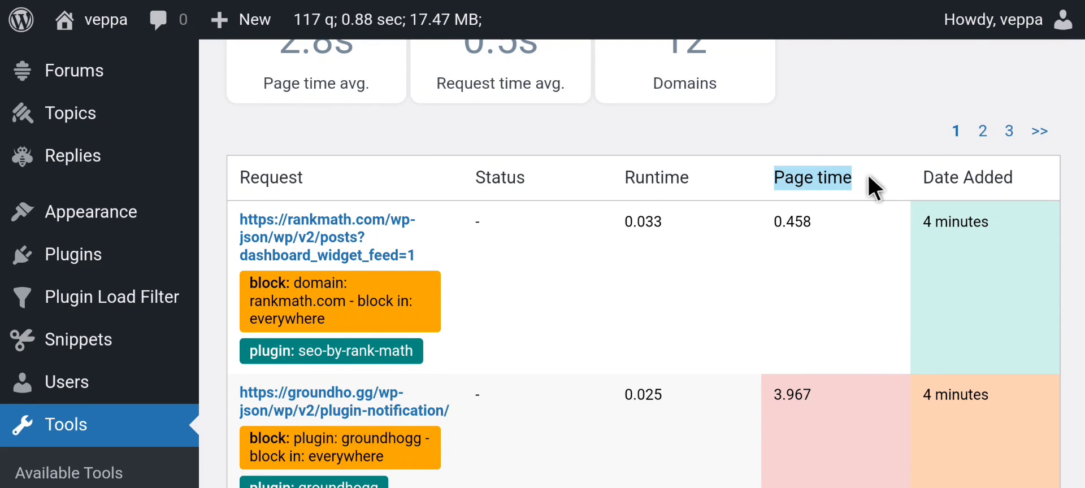
click(869, 175)
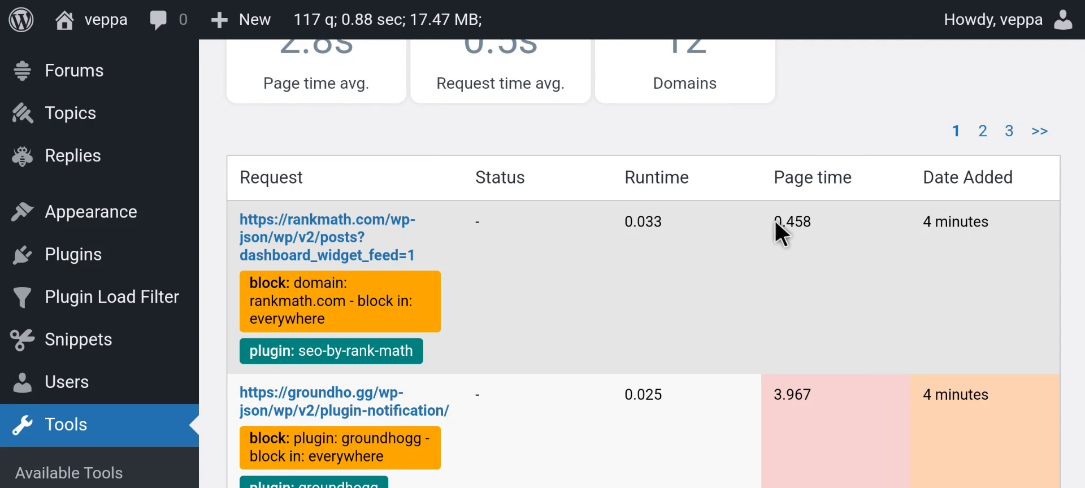
drag(775, 222, 820, 222)
click(820, 222)
drag(773, 394, 801, 395)
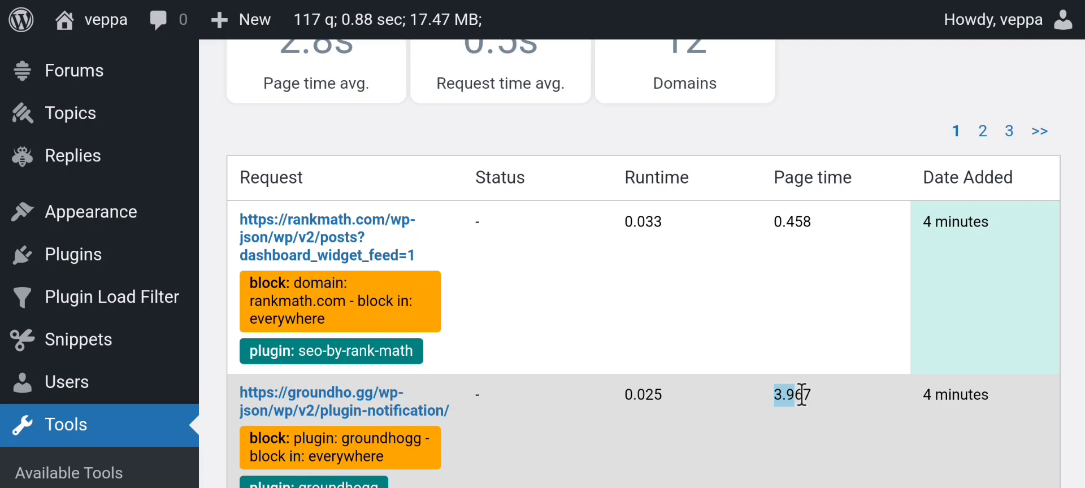
scroll(832, 391, down, 3)
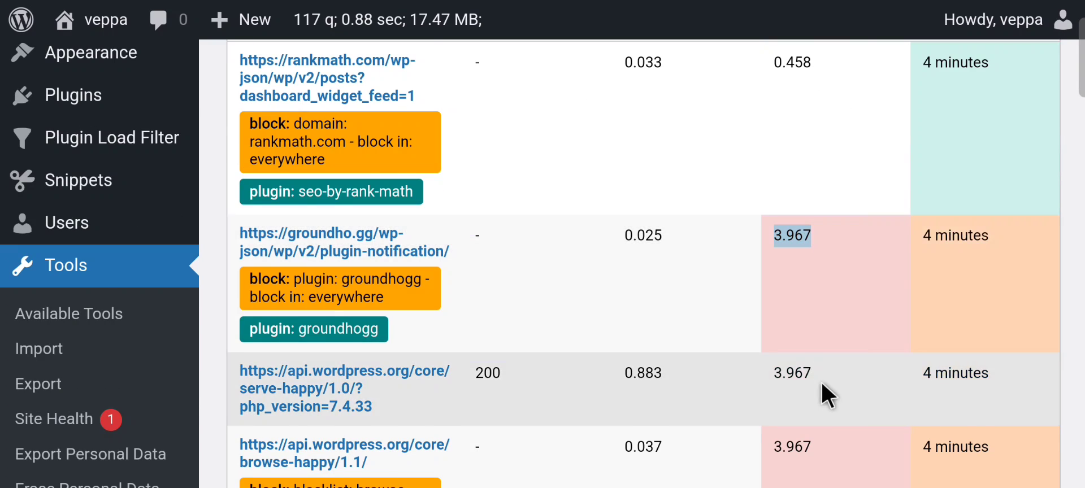
scroll(822, 388, down, 5)
drag(769, 235, 839, 236)
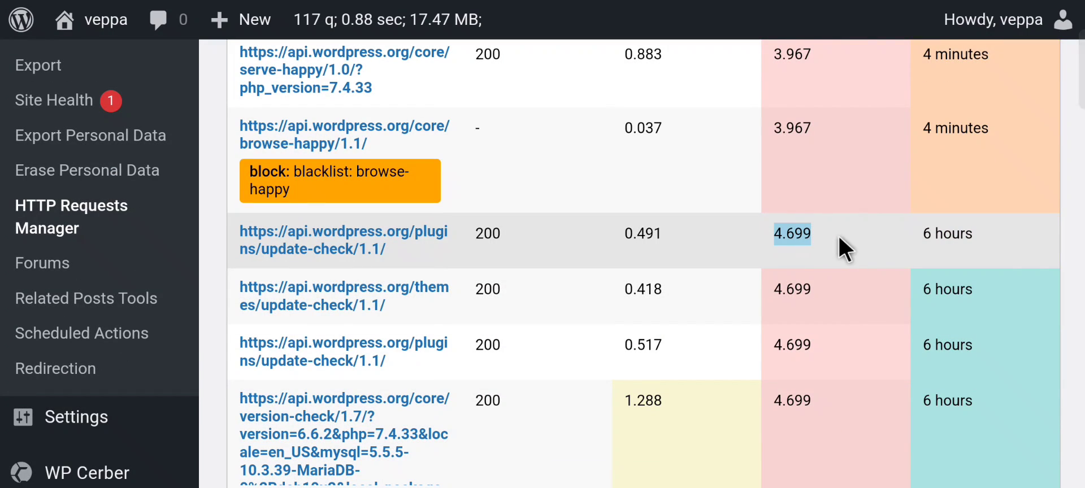
- Compare the Page time values of the geoplugin.net and googleapis.com requests further down the log
scroll(816, 351, down, 1)
scroll(816, 351, down, 4)
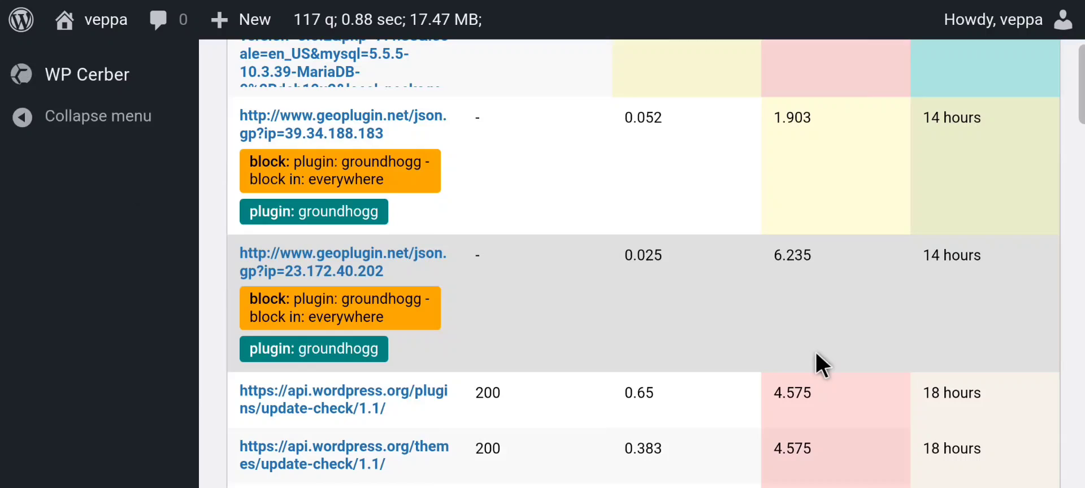
scroll(816, 352, up, 5)
scroll(816, 352, down, 4)
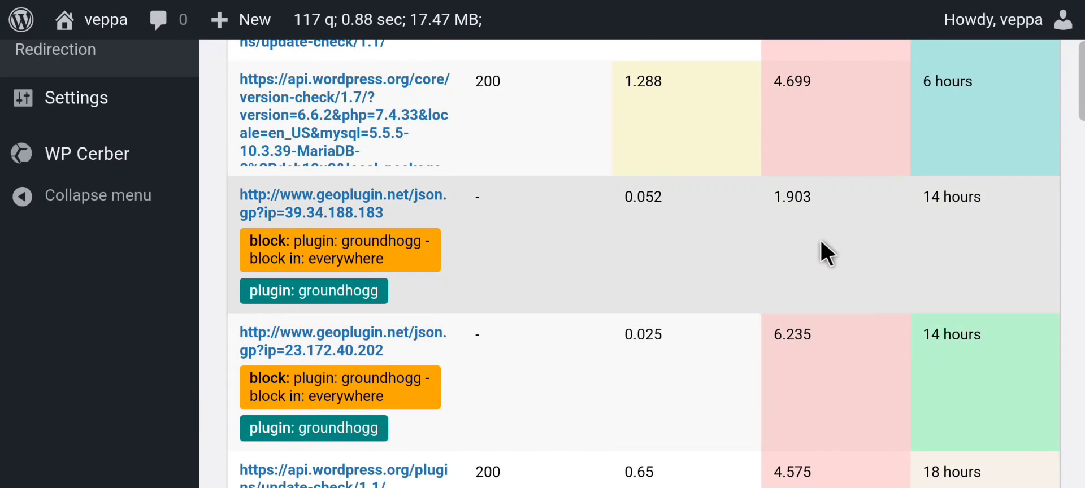
drag(774, 200, 812, 202)
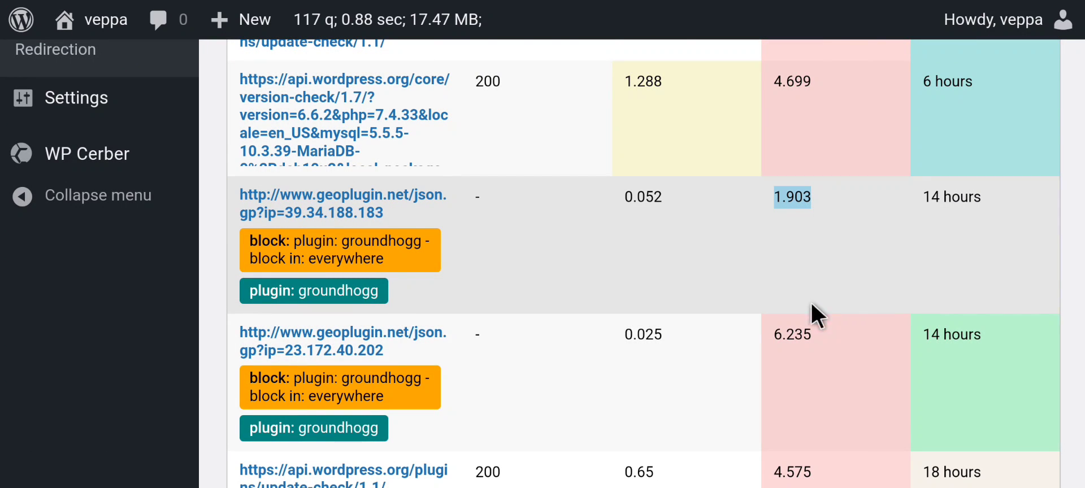
drag(774, 334, 843, 345)
scroll(843, 353, down, 2)
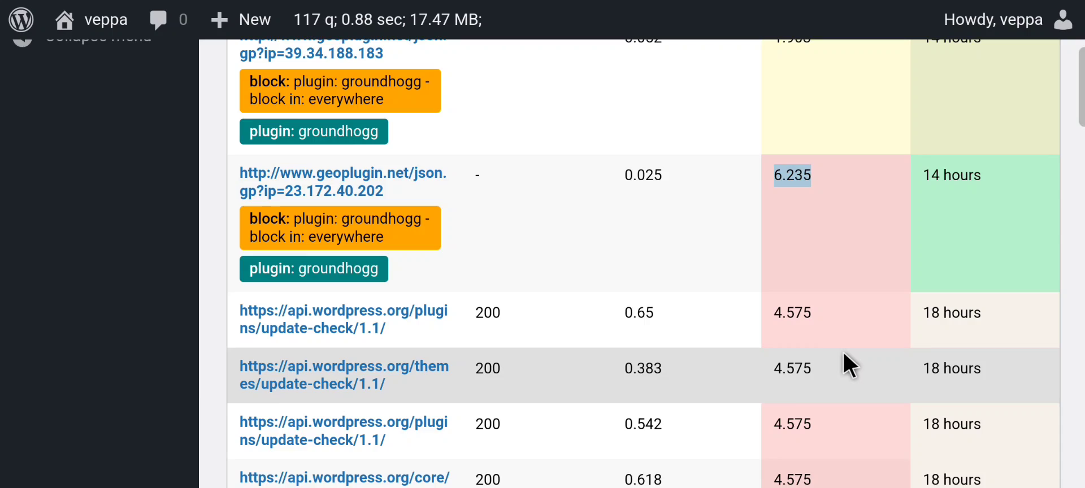
scroll(843, 353, down, 8)
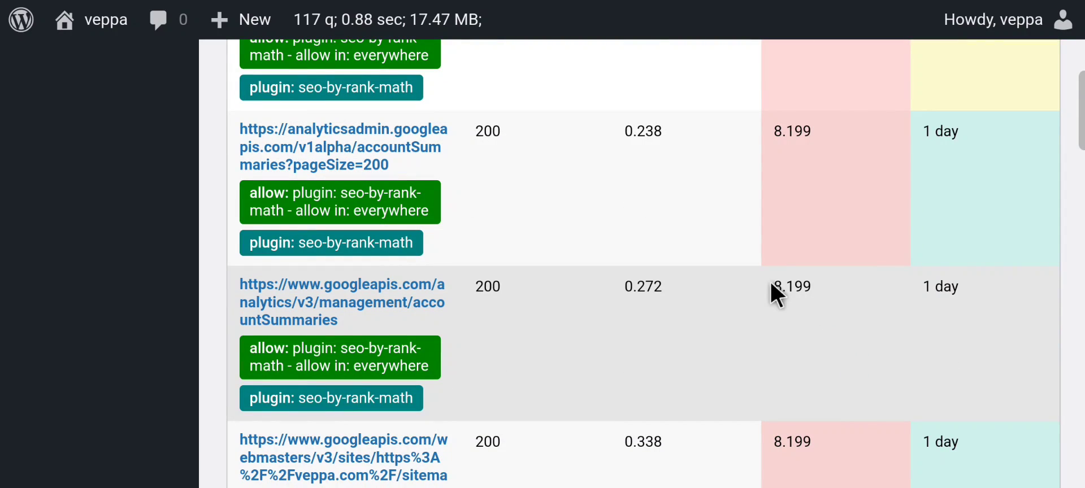
drag(772, 285, 834, 288)
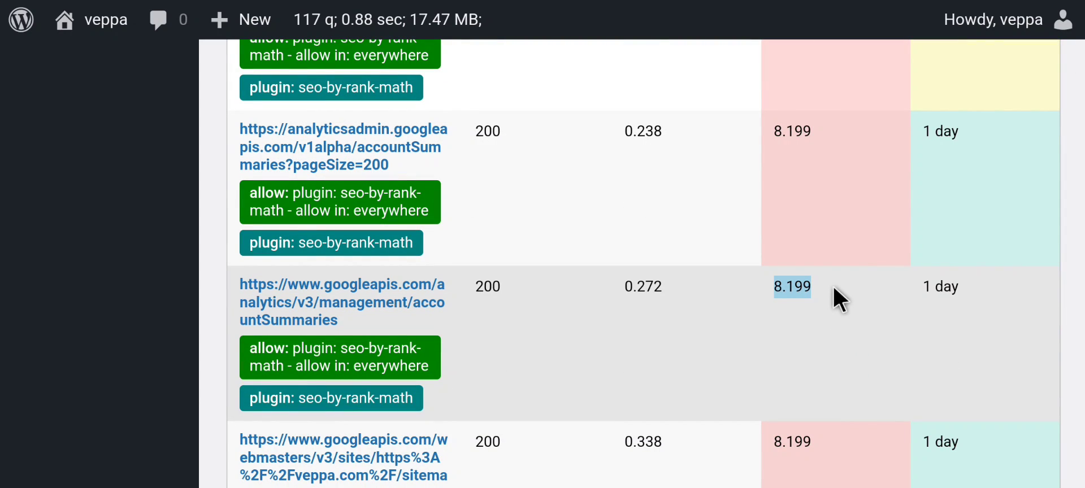
scroll(834, 286, down, 4)
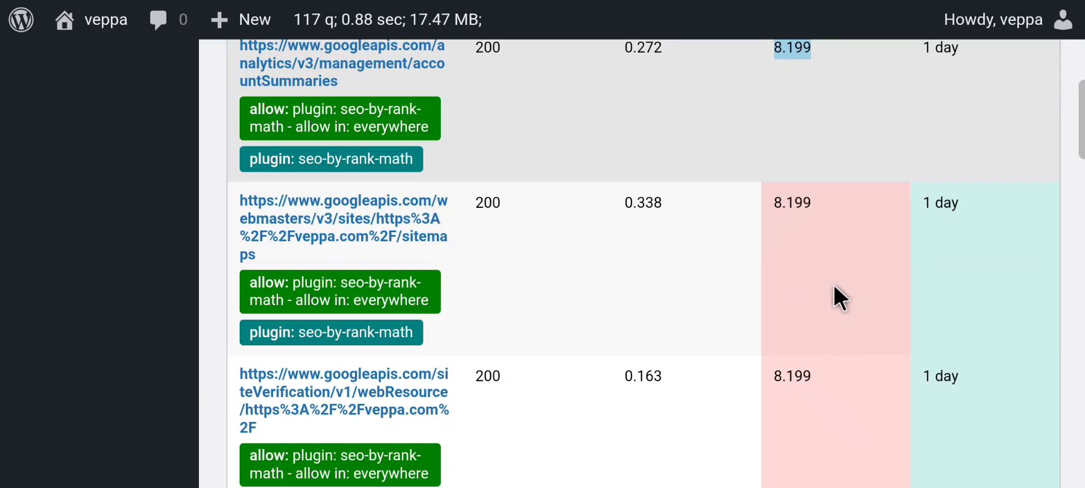
- Compare the Runtime values of the rankmath.com, groundho.gg and api.wordpress.org requests at the start of the log
scroll(684, 178, up, 15)
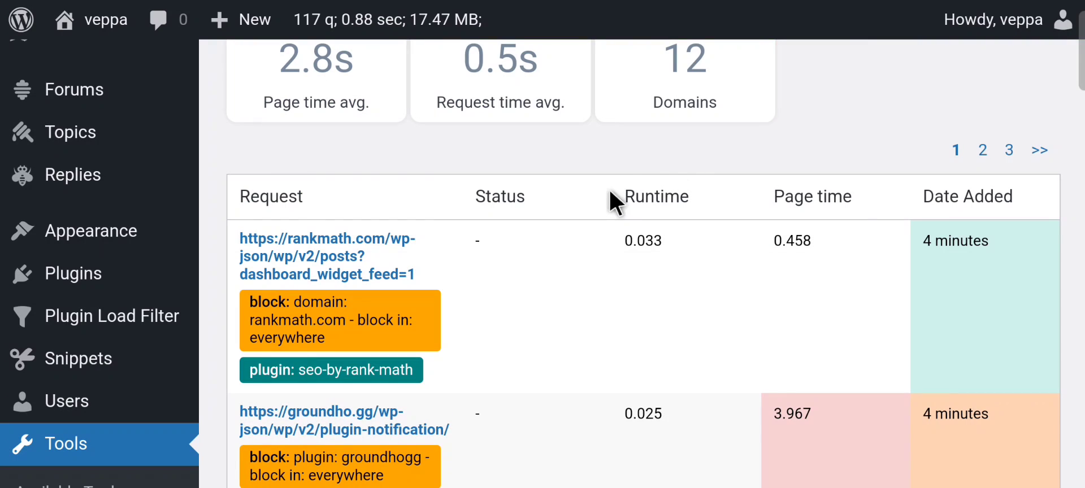
drag(625, 194, 703, 198)
click(615, 209)
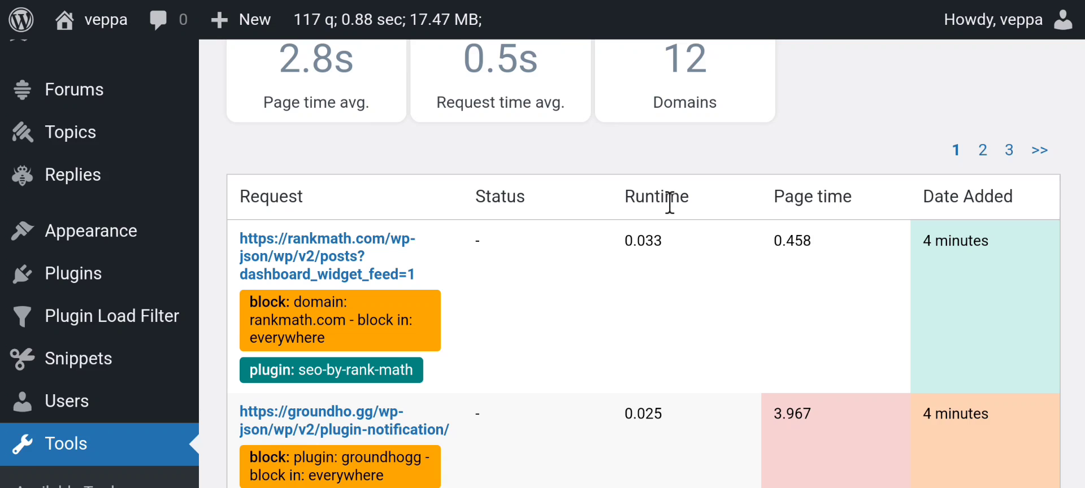
scroll(669, 203, down, 4)
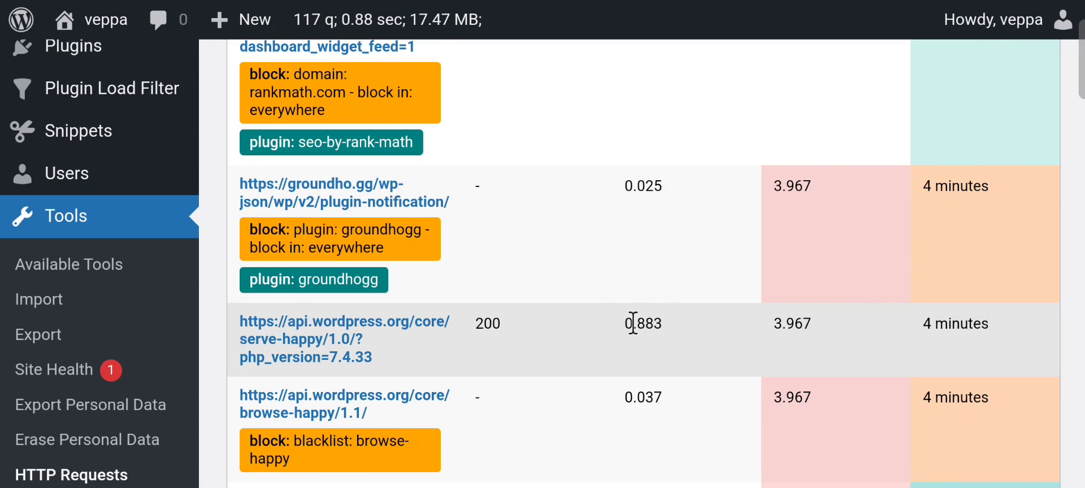
scroll(644, 164, up, 2)
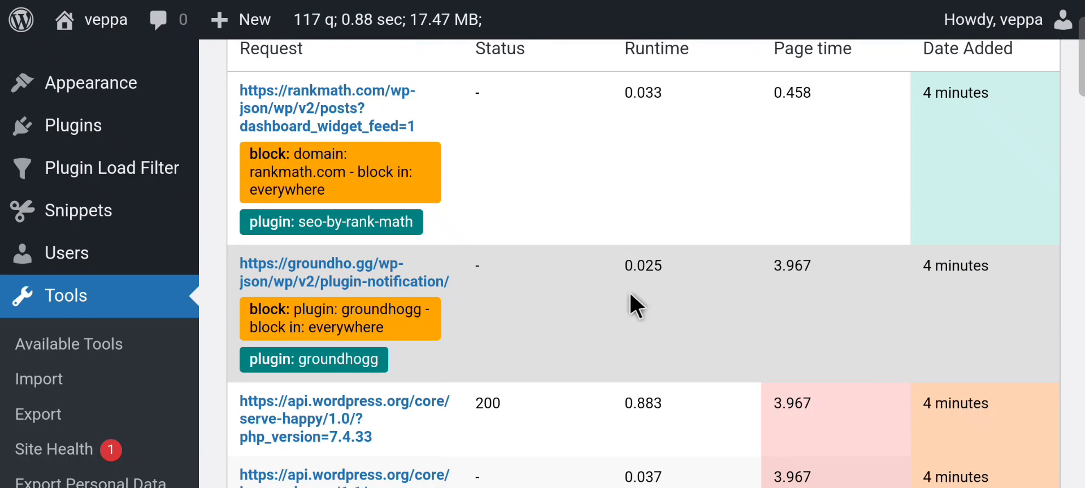
click(674, 284)
scroll(670, 295, down, 3)
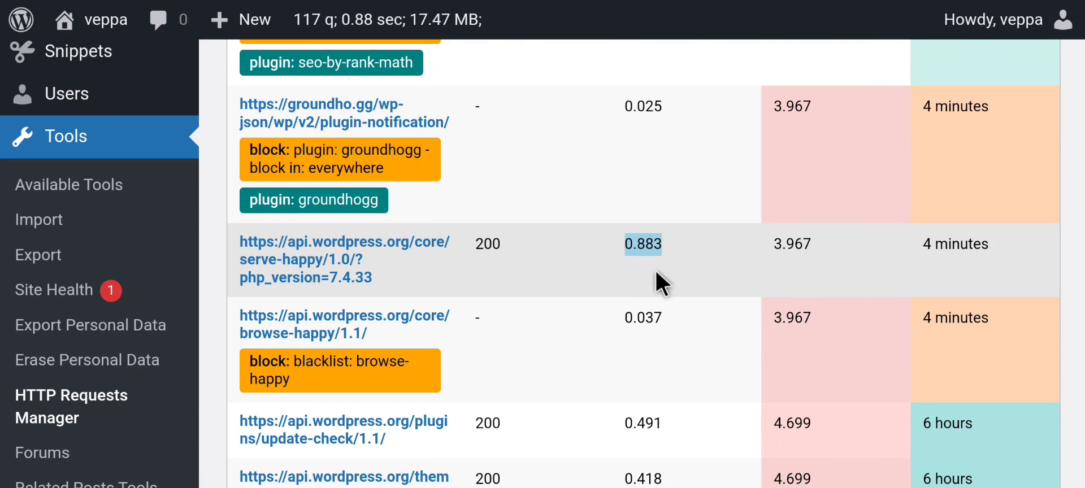
scroll(656, 270, down, 6)
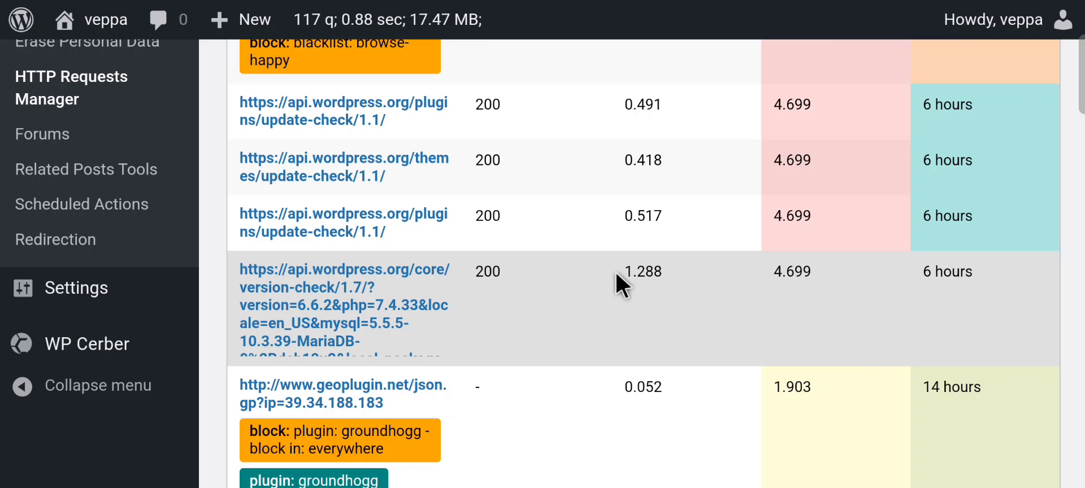
drag(616, 273, 663, 275)
scroll(669, 277, down, 6)
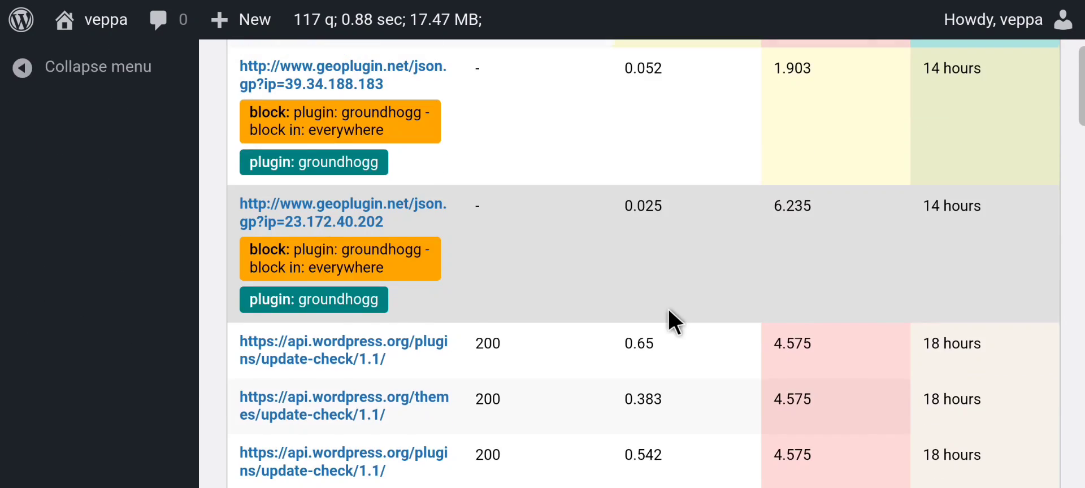
- Compare the Runtime values further down the log, including the veppa.com admin-ajax.php and wpbenchmark requests
scroll(669, 309, down, 20)
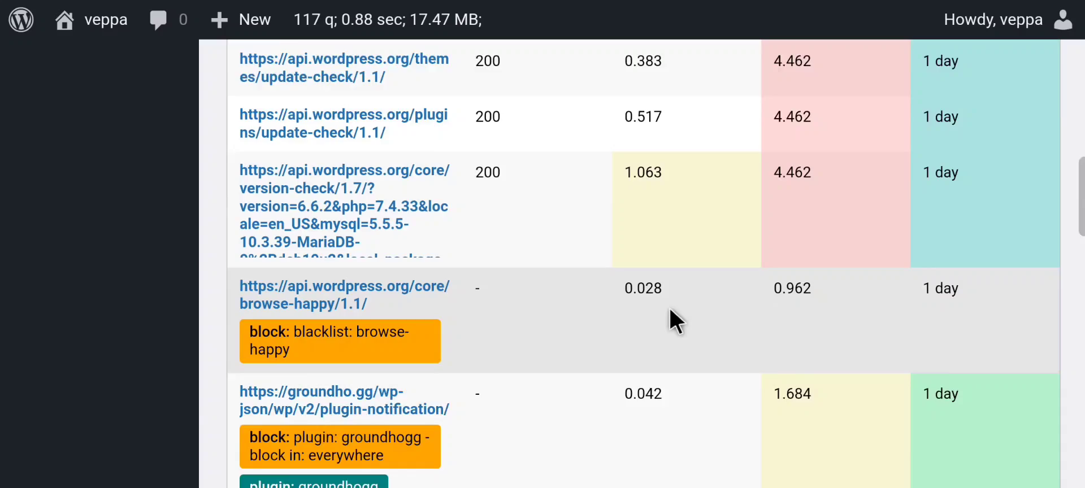
scroll(671, 308, down, 5)
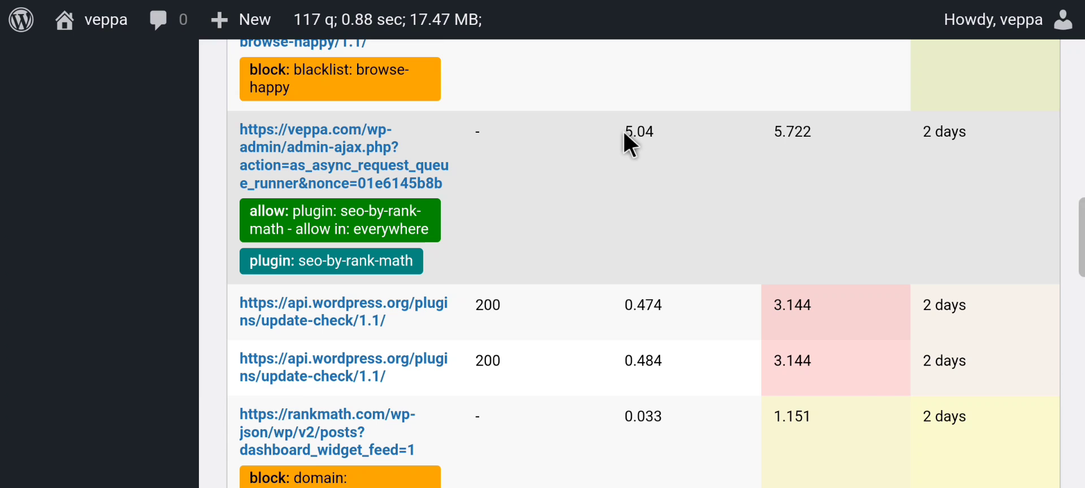
drag(624, 131, 676, 132)
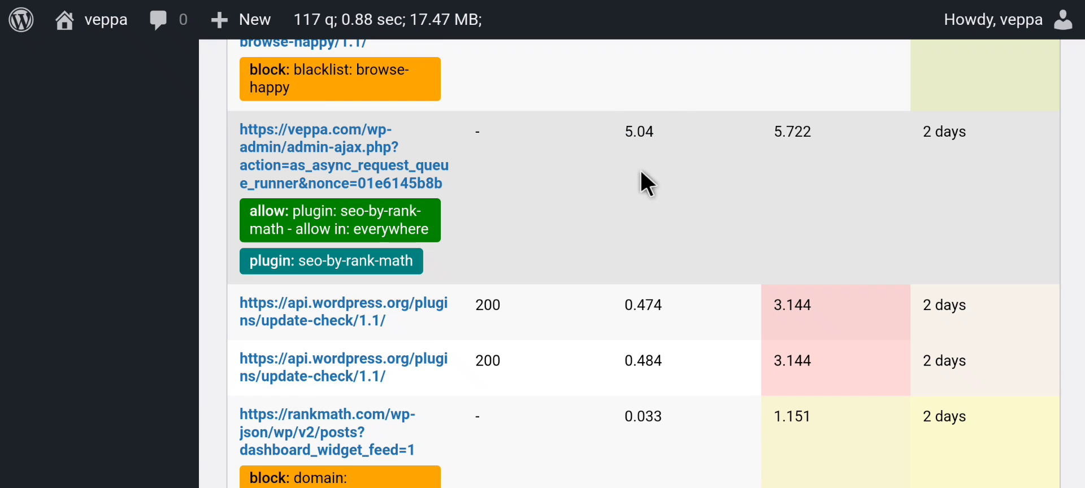
scroll(652, 206, down, 15)
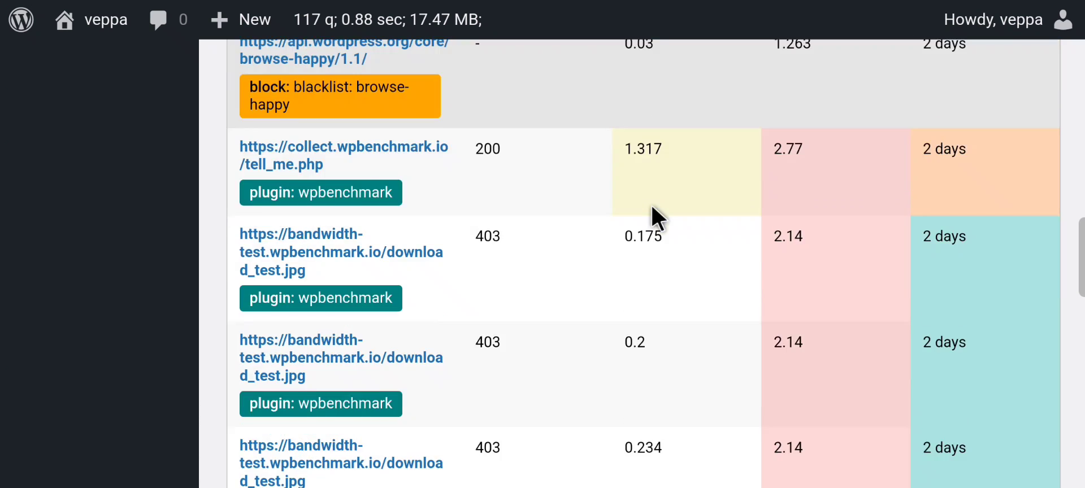
scroll(683, 307, down, 9)
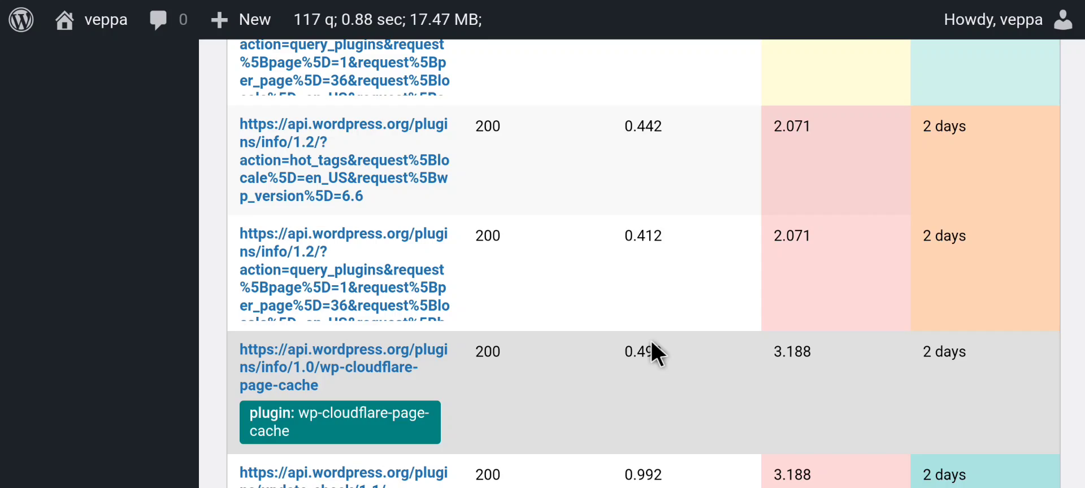
- Open the details of the blocked rankmath.com dashboard_widget_feed request and examine its request time, page time and page type
scroll(650, 341, up, 15)
click(322, 270)
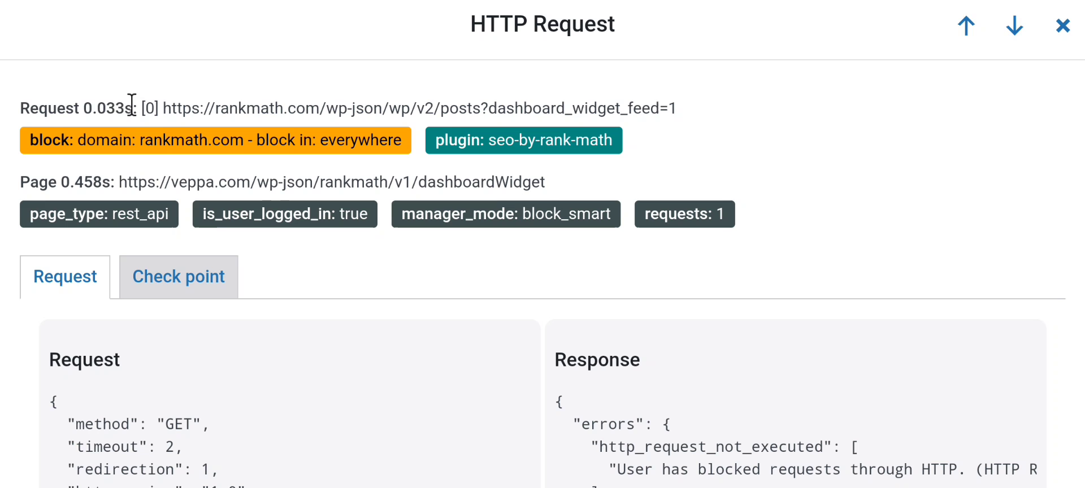
drag(131, 106, 89, 106)
drag(115, 183, 60, 182)
click(287, 252)
drag(170, 215, 111, 215)
click(186, 227)
- Examine the Request parameters and Response errors of the rankmath.com request
scroll(428, 260, down, 3)
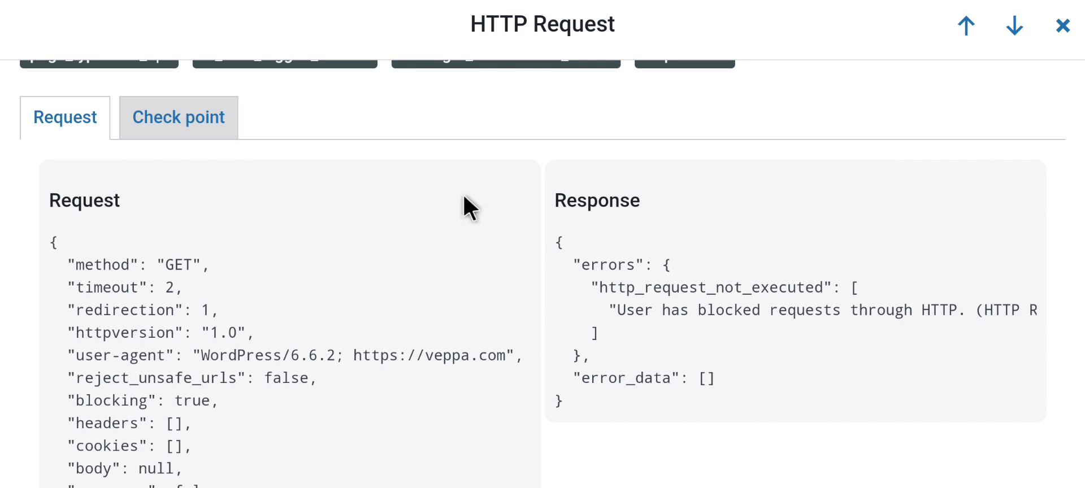
drag(639, 200, 429, 217)
click(388, 219)
scroll(300, 214, down, 3)
scroll(283, 260, down, 3)
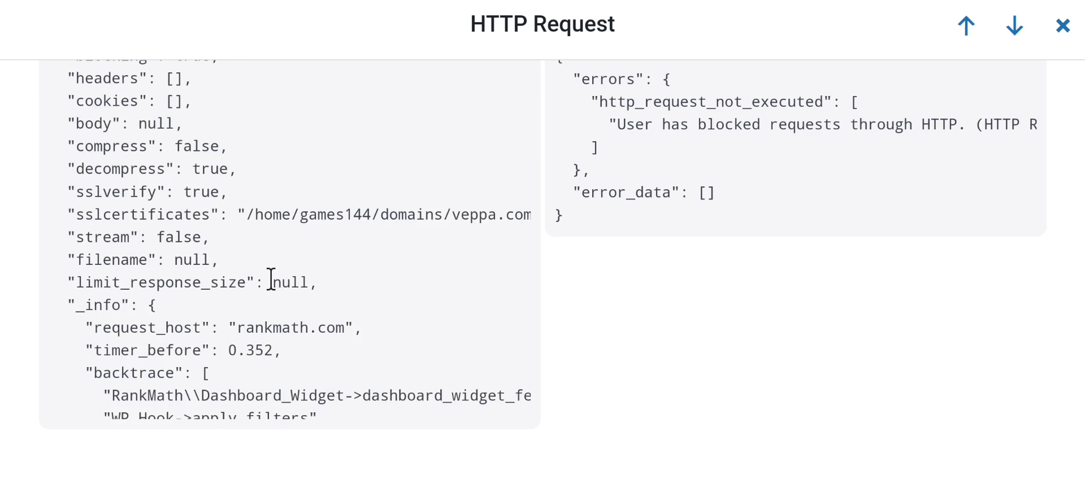
scroll(271, 279, down, 3)
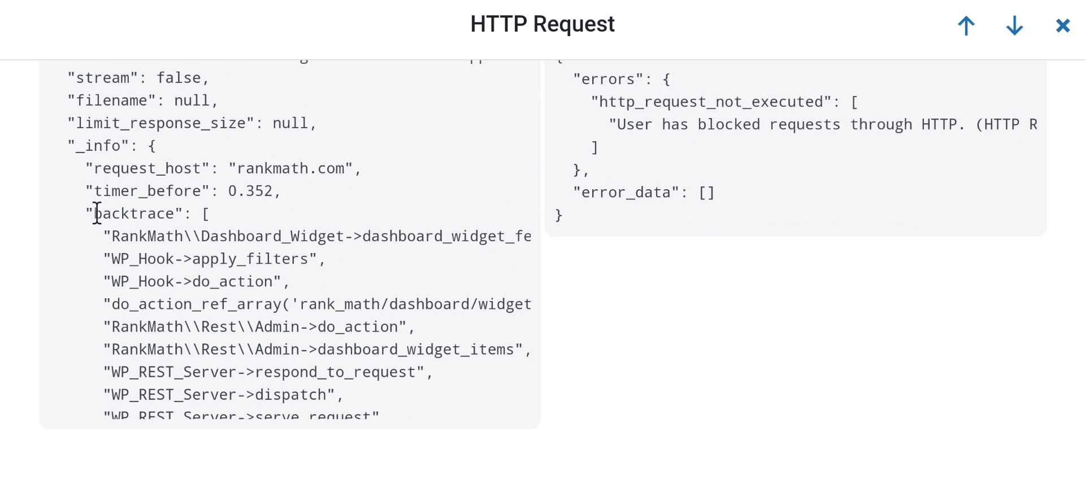
- Examine the backtrace of the rankmath.com request for the RankMath calls that triggered it
drag(97, 213, 171, 213)
click(220, 218)
scroll(379, 310, down, 3)
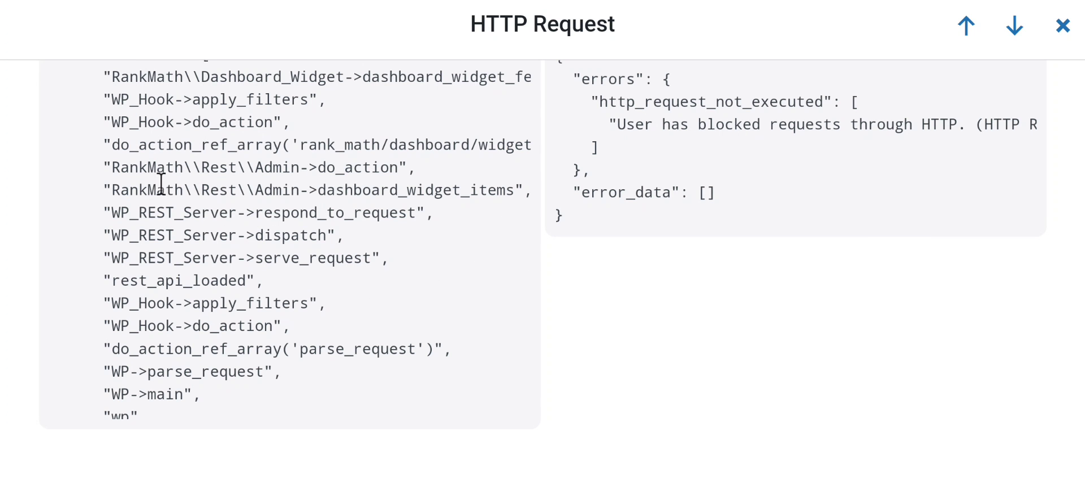
double_click(146, 169)
double_click(152, 190)
double_click(149, 169)
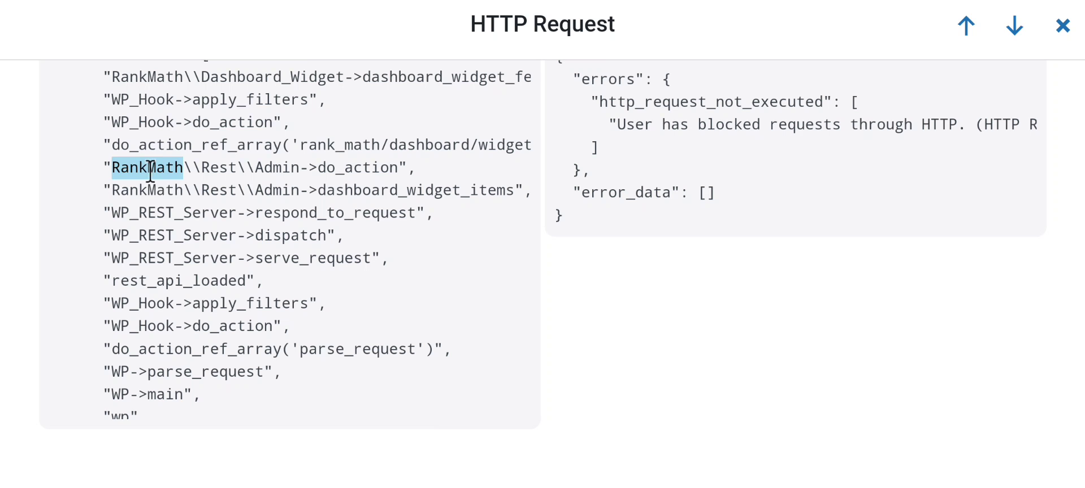
click(160, 184)
double_click(160, 188)
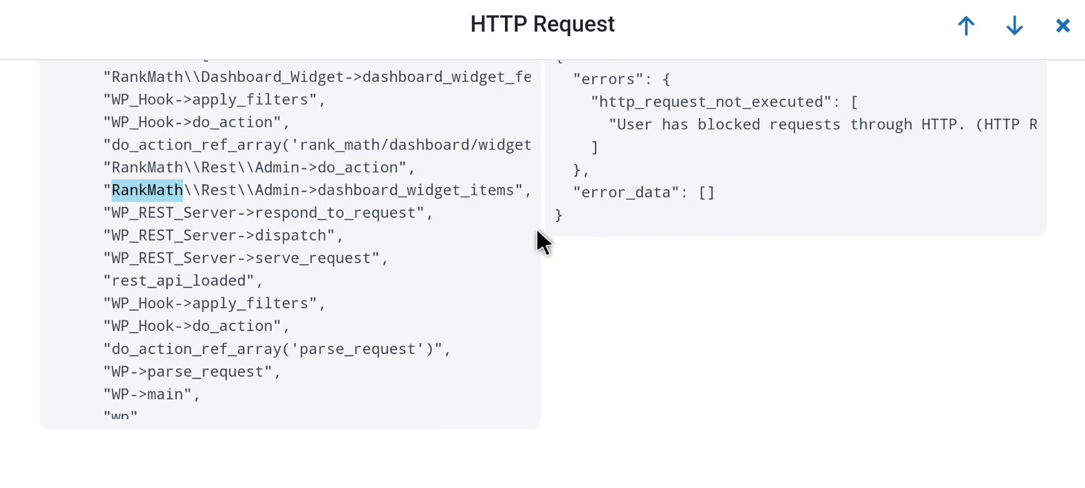
- Check the originating plugin label of the rankmath.com request and close its details
scroll(659, 201, up, 5)
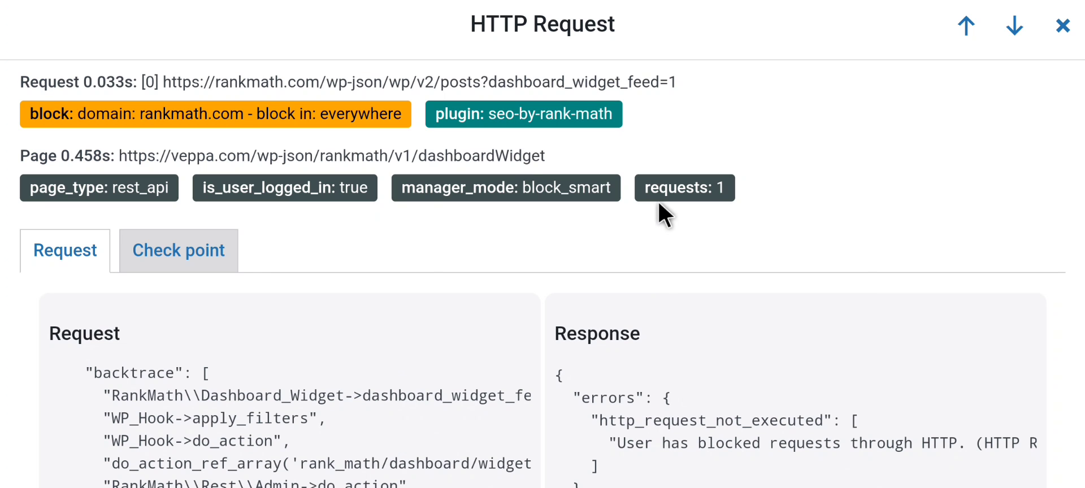
drag(636, 113, 424, 113)
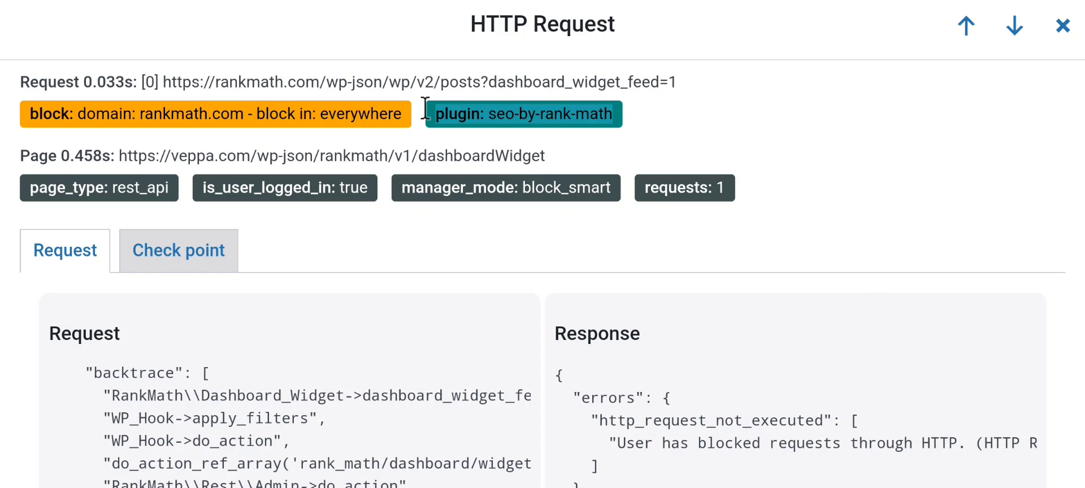
click(486, 114)
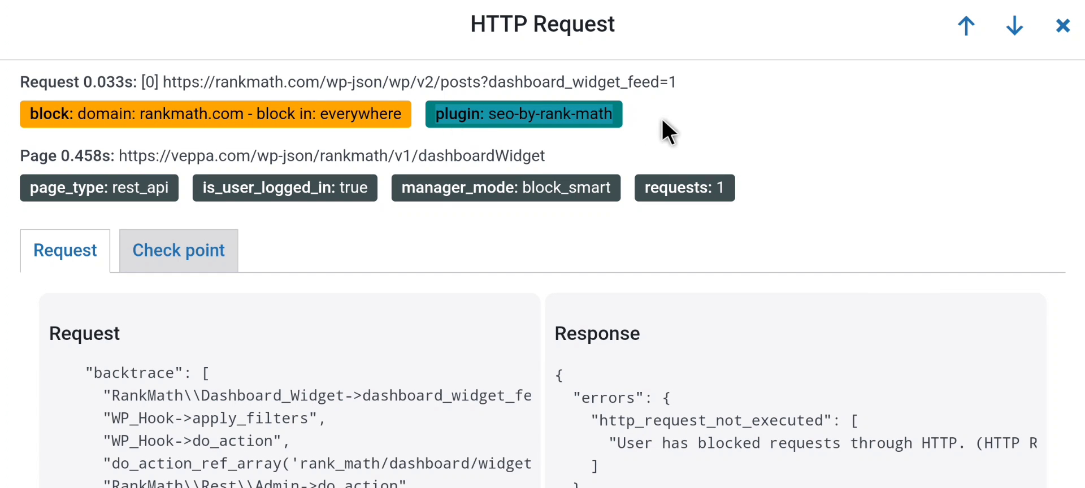
click(1062, 27)
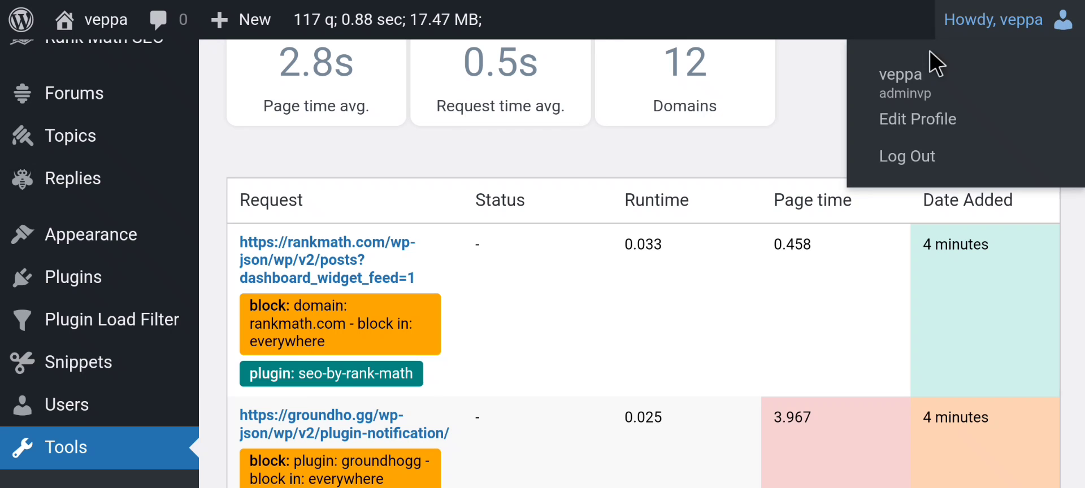
- Open the 0.517 s plugins/update-check request logged 6 hours ago, examine its page time and wp-cron.php page URL, and close the details
scroll(477, 293, down, 5)
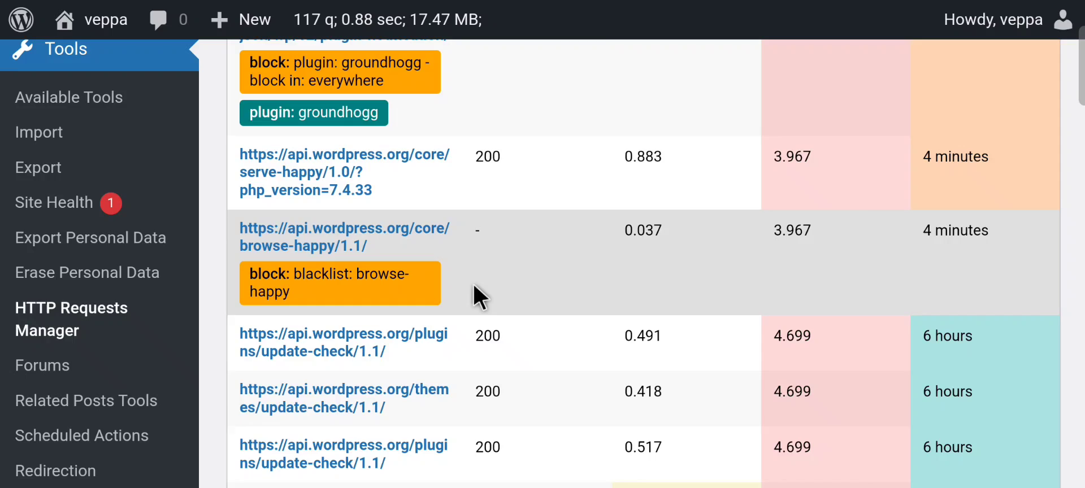
scroll(473, 284, down, 3)
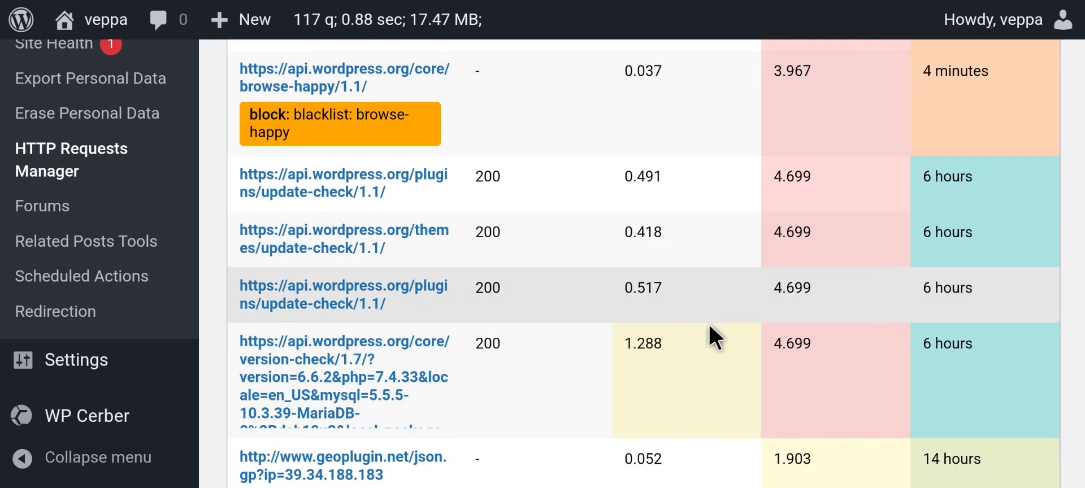
click(324, 308)
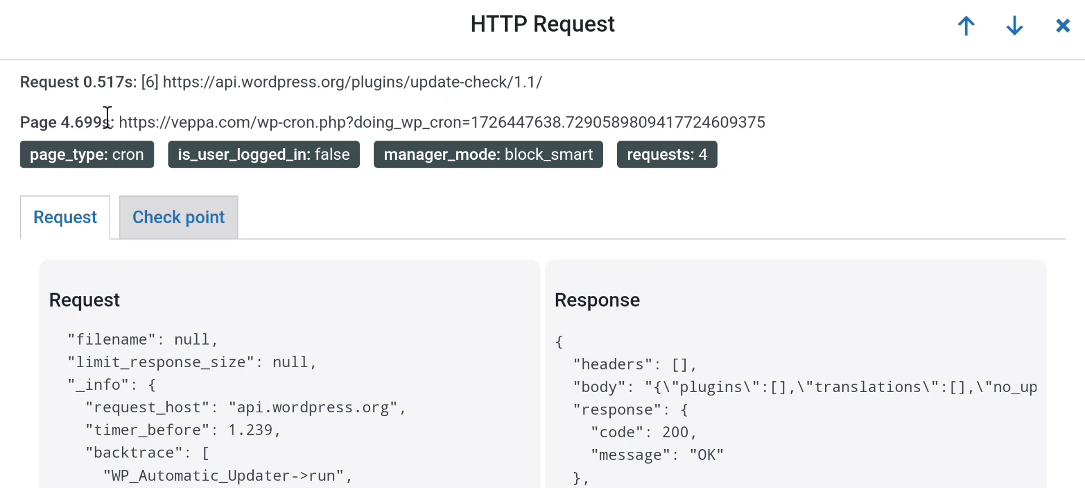
drag(108, 118, 64, 118)
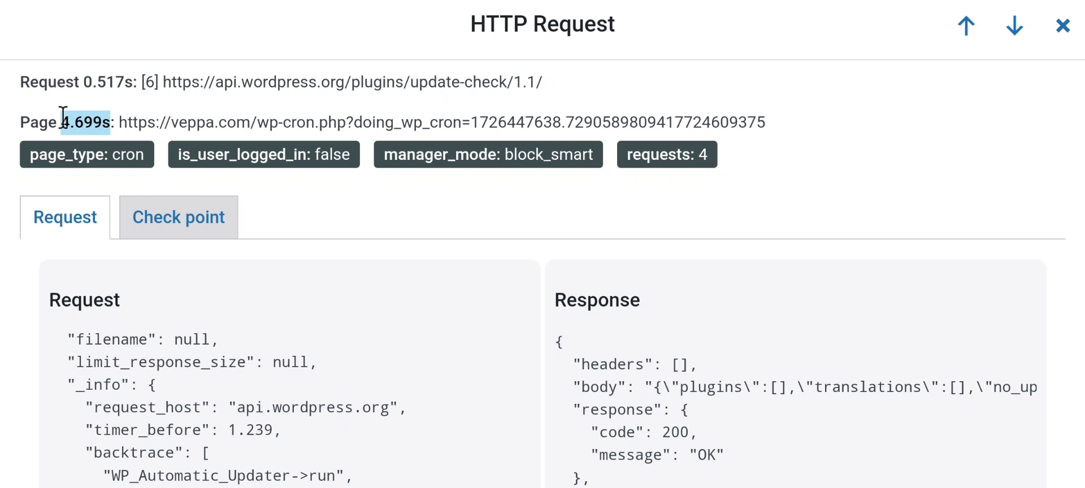
click(453, 120)
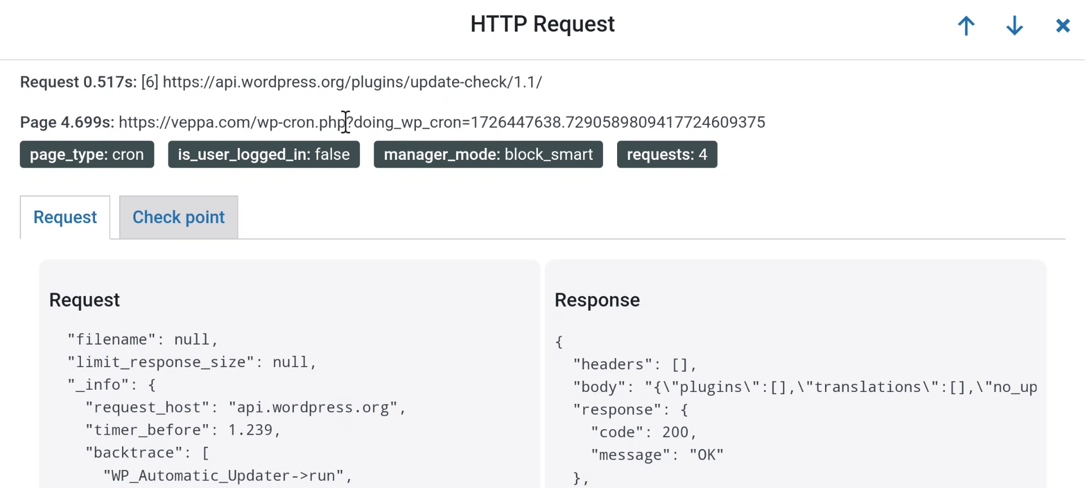
drag(346, 122, 260, 118)
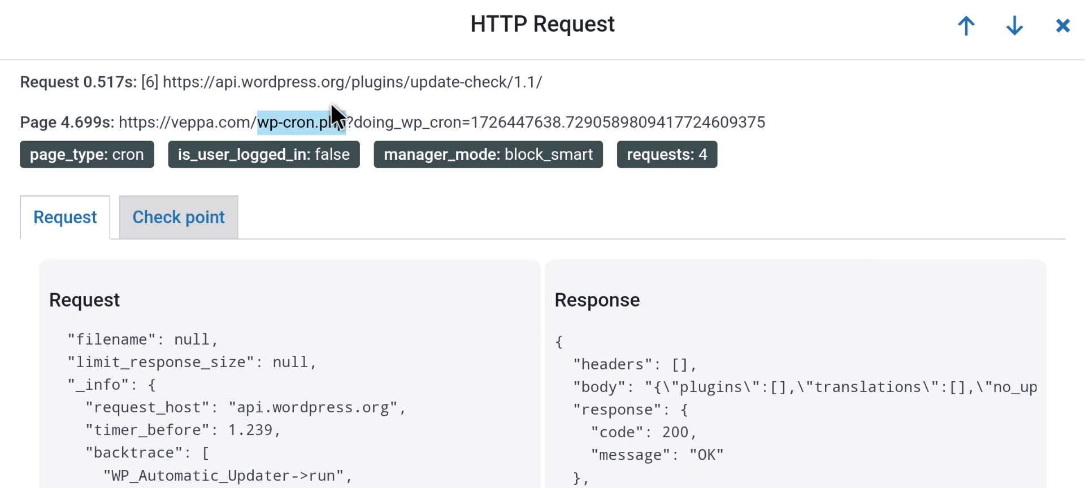
click(726, 113)
click(1071, 34)
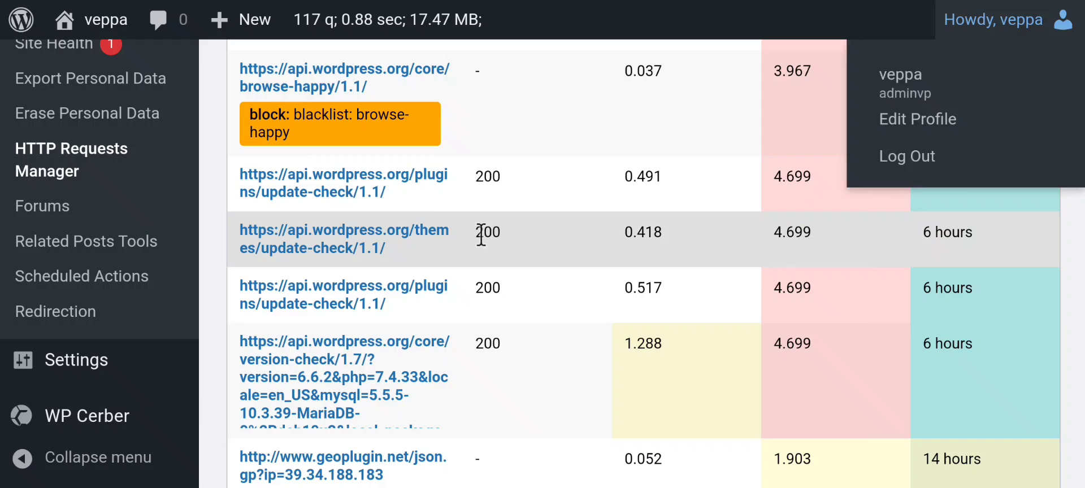
- Group the log by request URL and review the grouped request counts and average times
scroll(527, 300, up, 10)
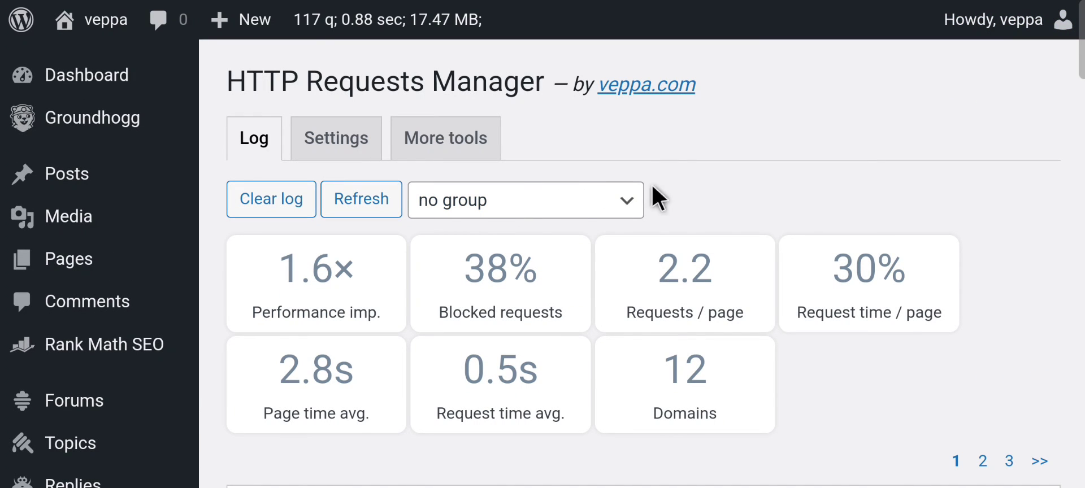
click(469, 210)
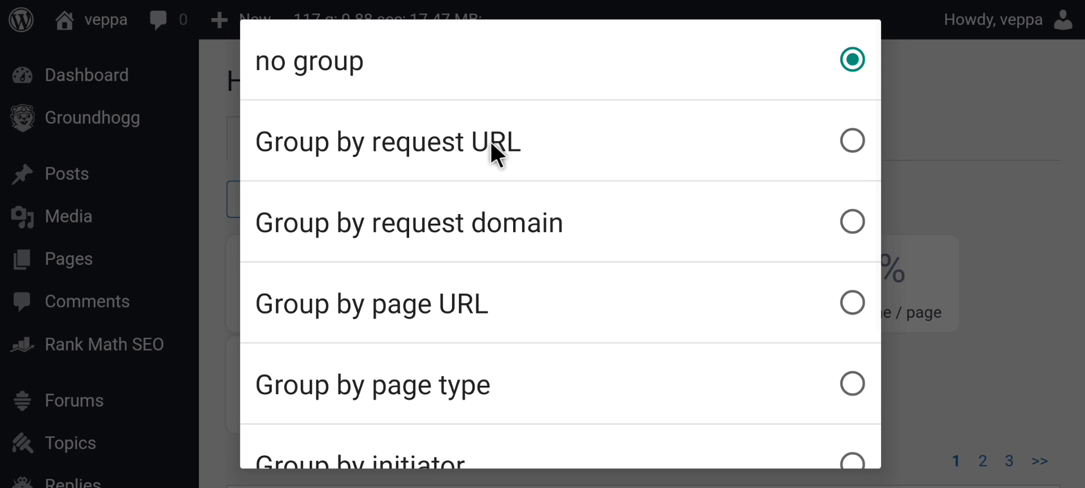
click(537, 141)
scroll(591, 152, down, 10)
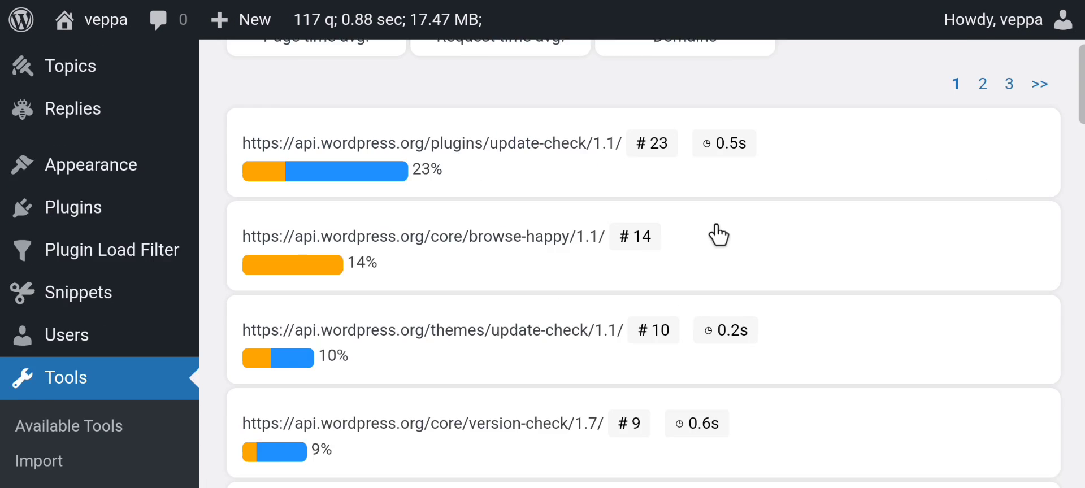
scroll(649, 230, up, 2)
scroll(645, 215, up, 2)
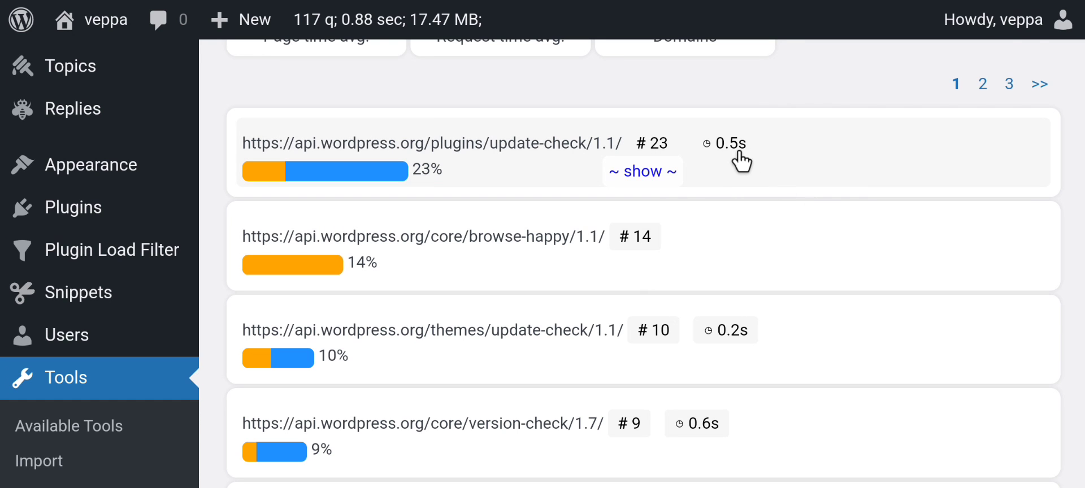
- Check the average time of the api.wordpress.org/plugins/update-check/1.1/ group and expand its individual requests
drag(715, 149, 762, 148)
click(776, 157)
click(773, 164)
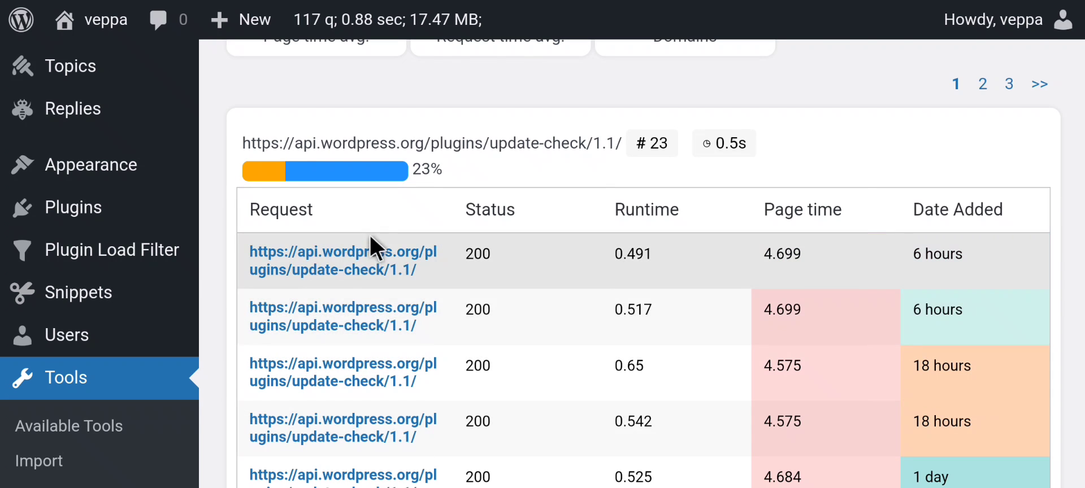
- Review the runtimes and page times of the individual plugins/update-check/1.1/ requests, then collapse their group
scroll(357, 331, down, 1)
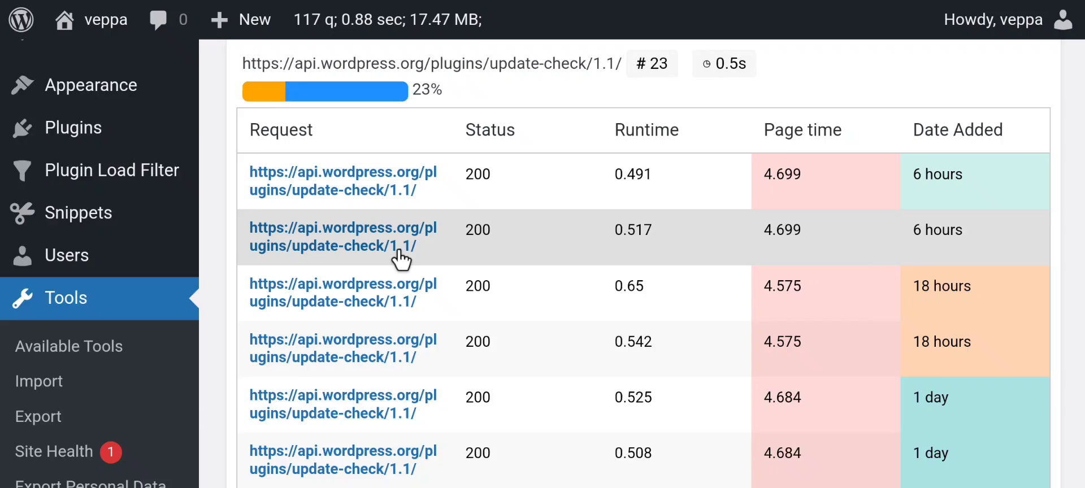
scroll(388, 348, down, 4)
scroll(390, 353, down, 3)
scroll(390, 354, up, 10)
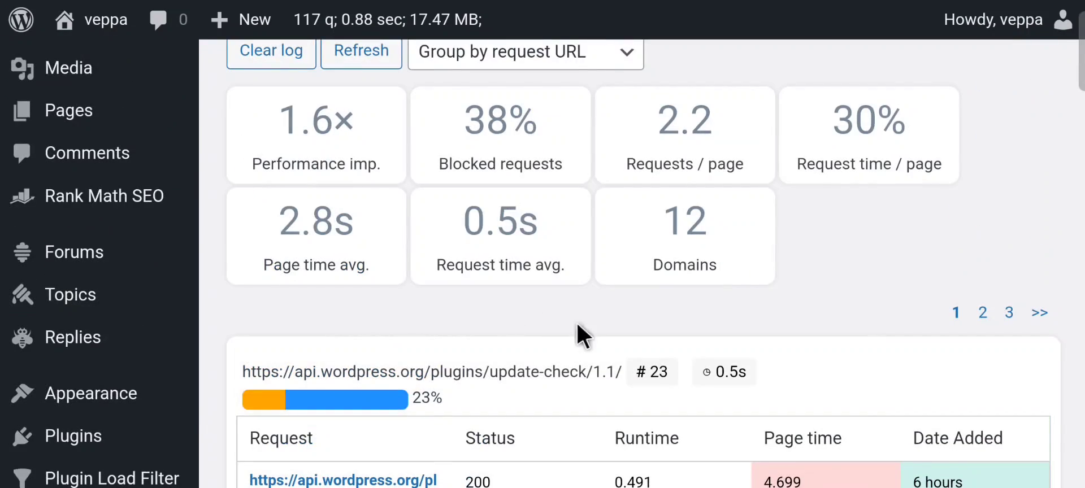
click(765, 373)
- Group the log by request domain and compare the request counts and average times of the leading domains
scroll(782, 322, up, 3)
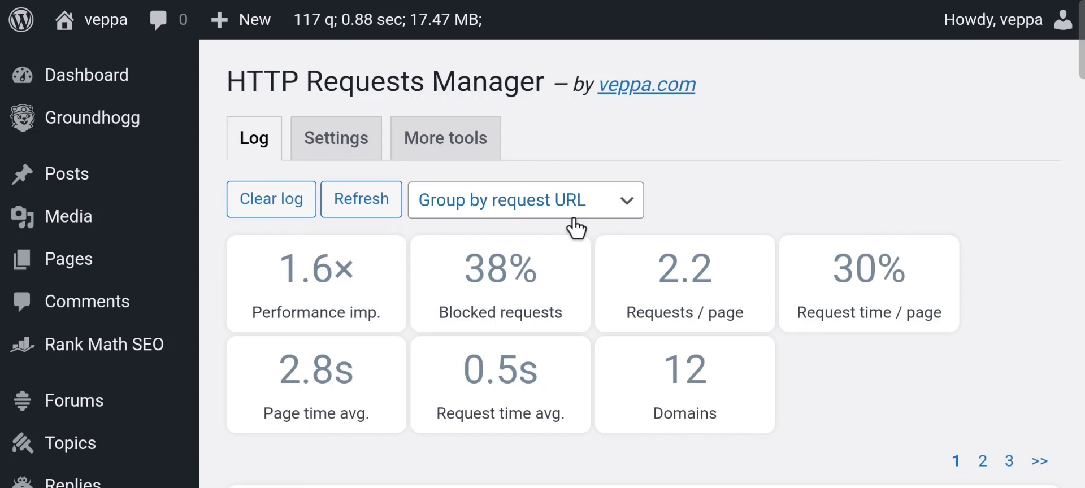
click(573, 206)
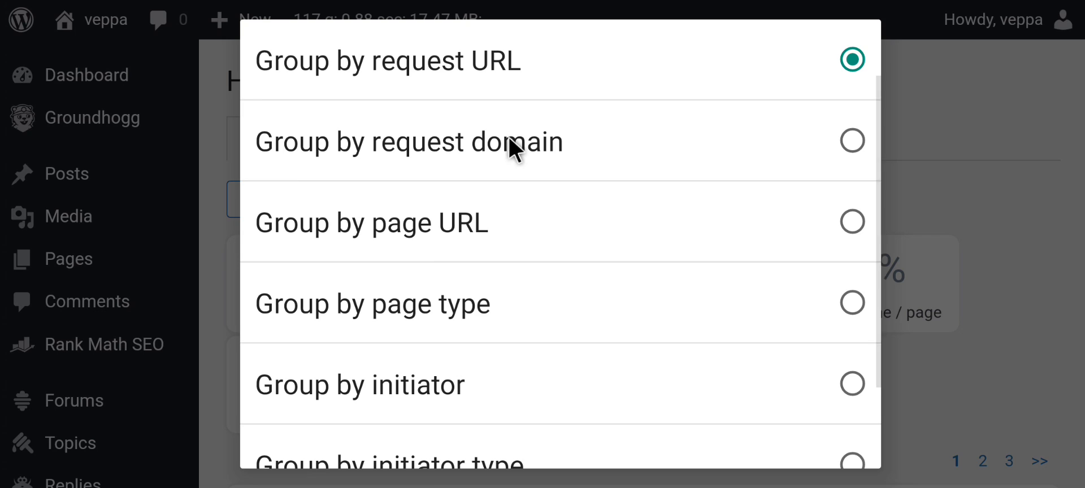
click(561, 144)
scroll(622, 255, down, 5)
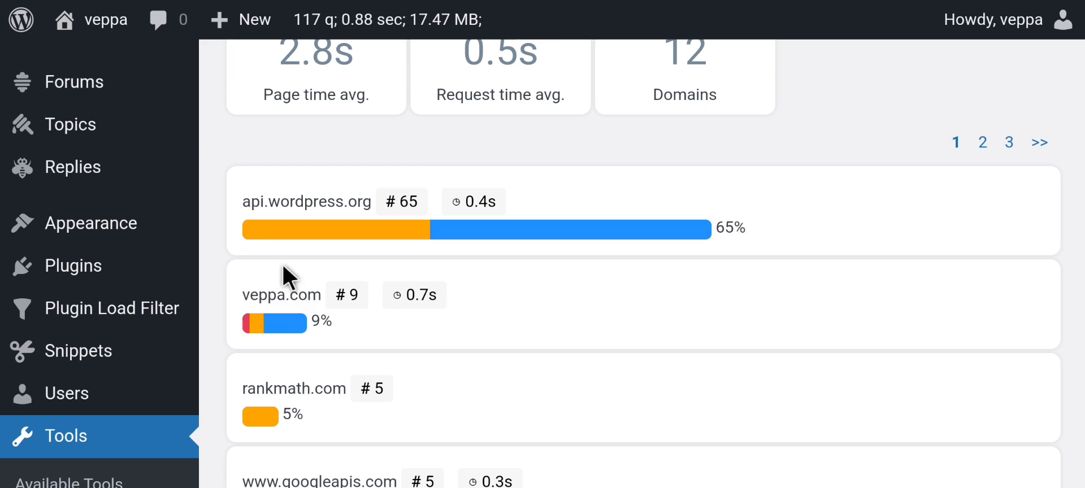
scroll(488, 334, down, 2)
- Expand the veppa.com domain group and examine the statuses, rule labels and page times of its requests
click(460, 242)
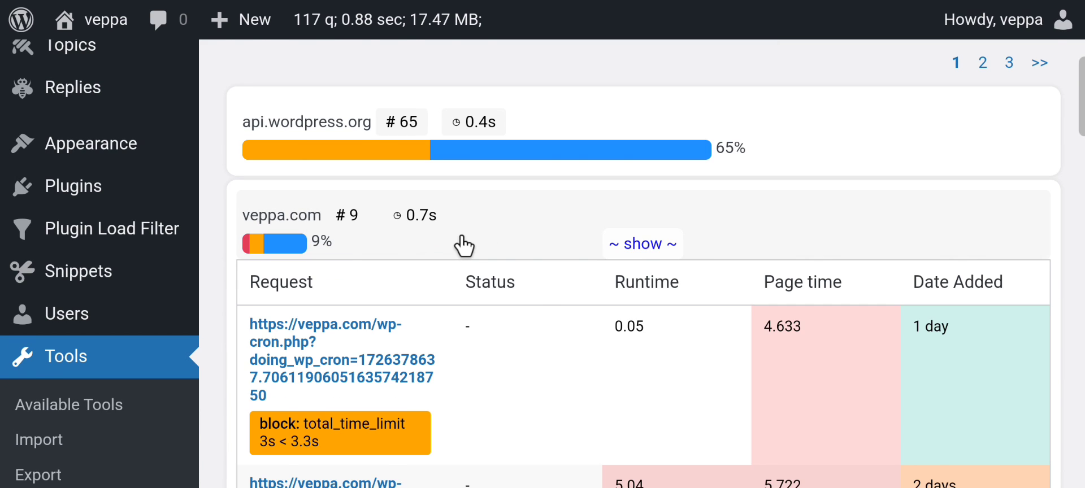
scroll(531, 293, down, 4)
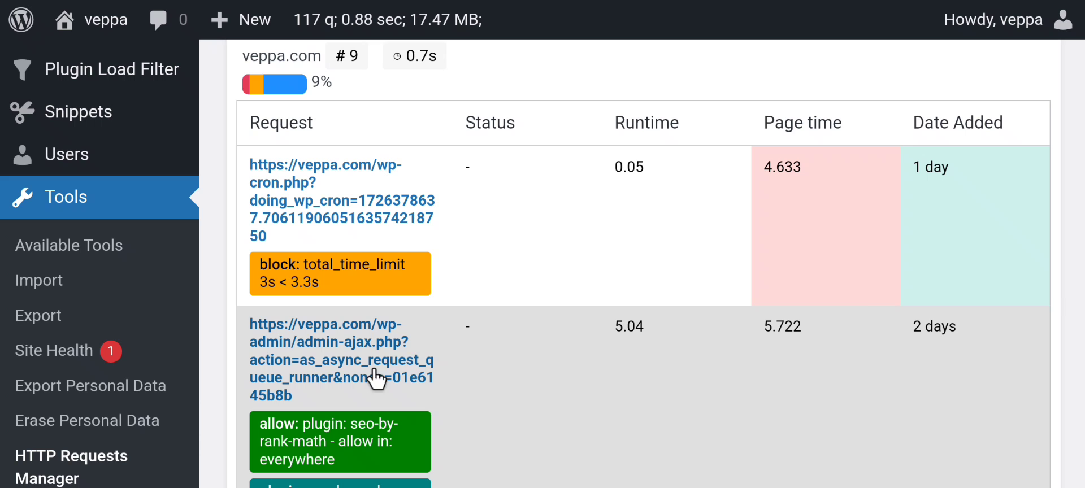
scroll(514, 335, down, 8)
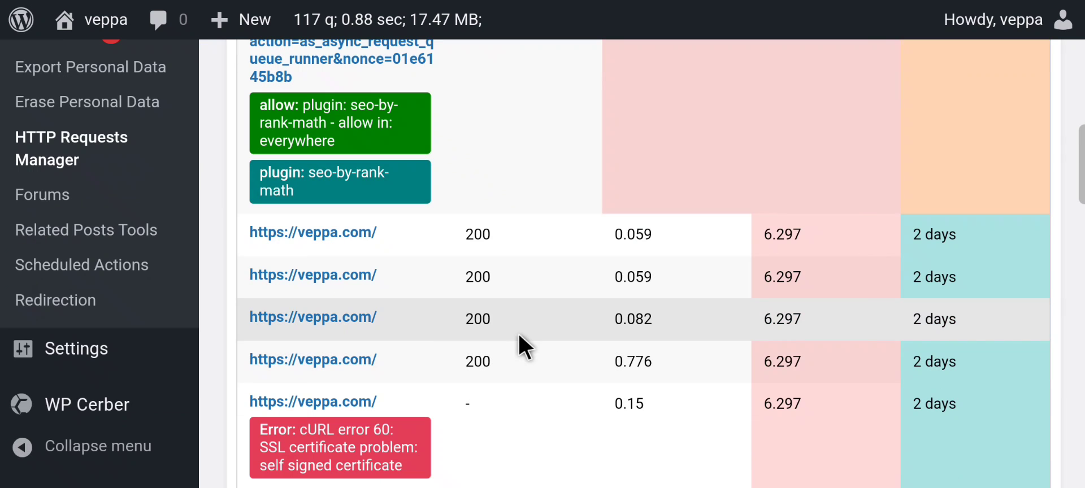
click(344, 238)
scroll(279, 362, down, 2)
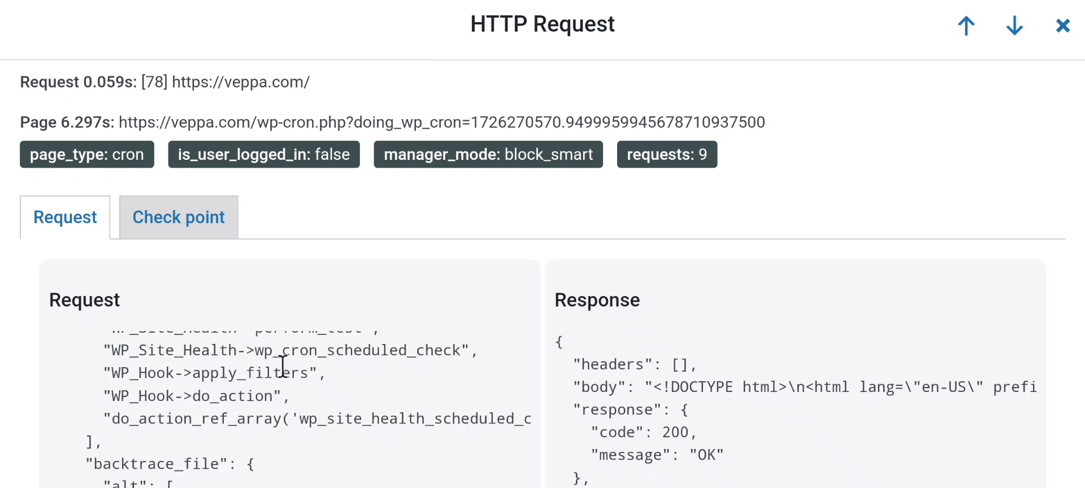
scroll(282, 381, up, 4)
double_click(148, 429)
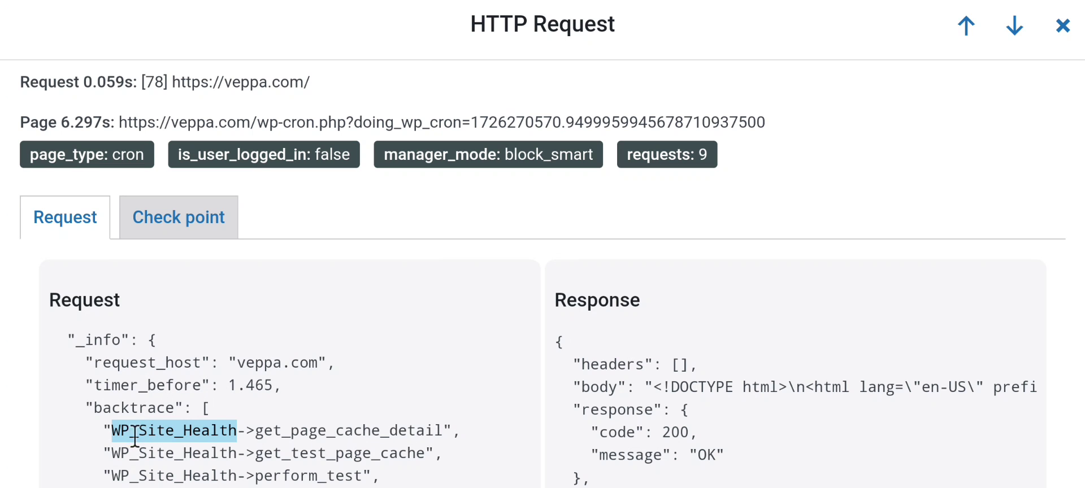
click(1061, 29)
scroll(464, 358, down, 2)
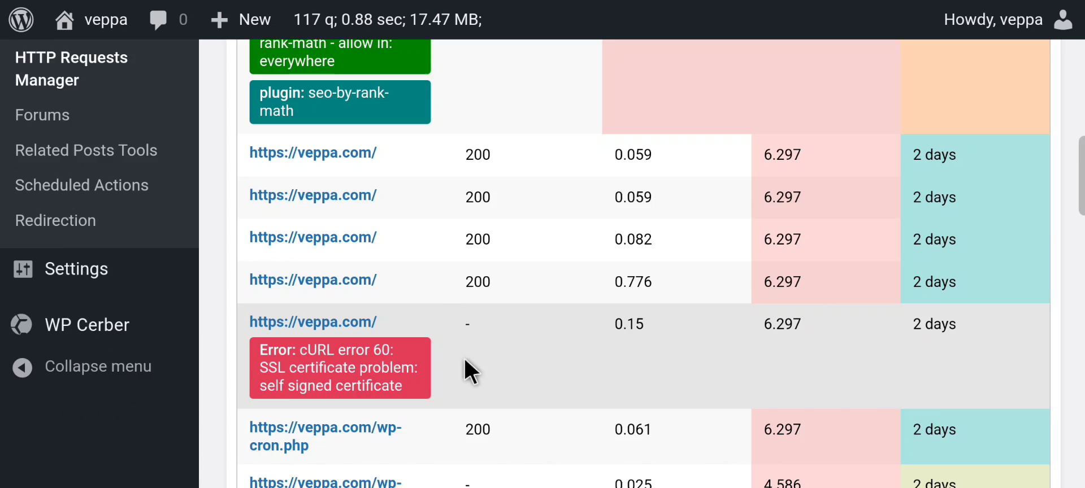
scroll(464, 360, down, 1)
scroll(459, 351, up, 15)
- Examine the request counts, average times and status bars of all domain groups, from api.wordpress.org through api.themeisle.com
scroll(446, 339, down, 5)
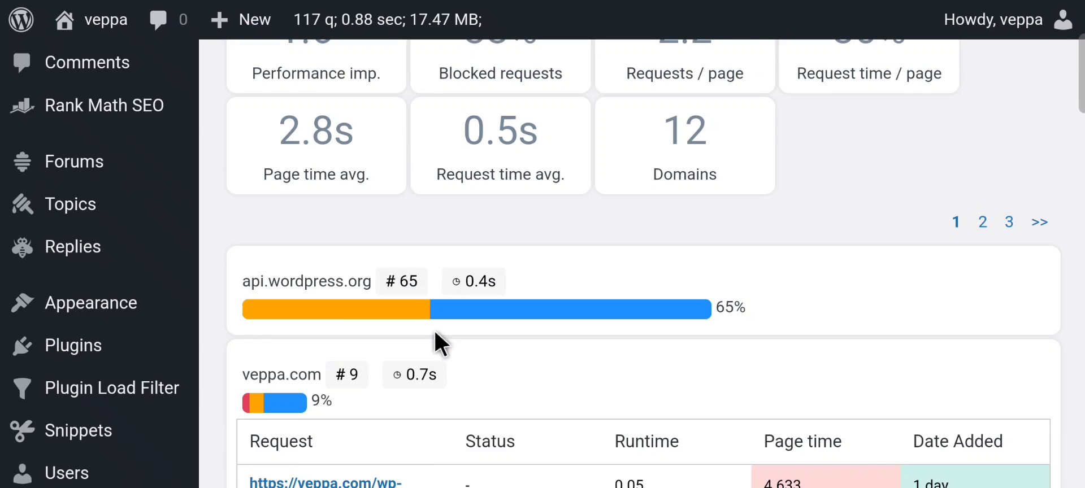
scroll(446, 362, down, 6)
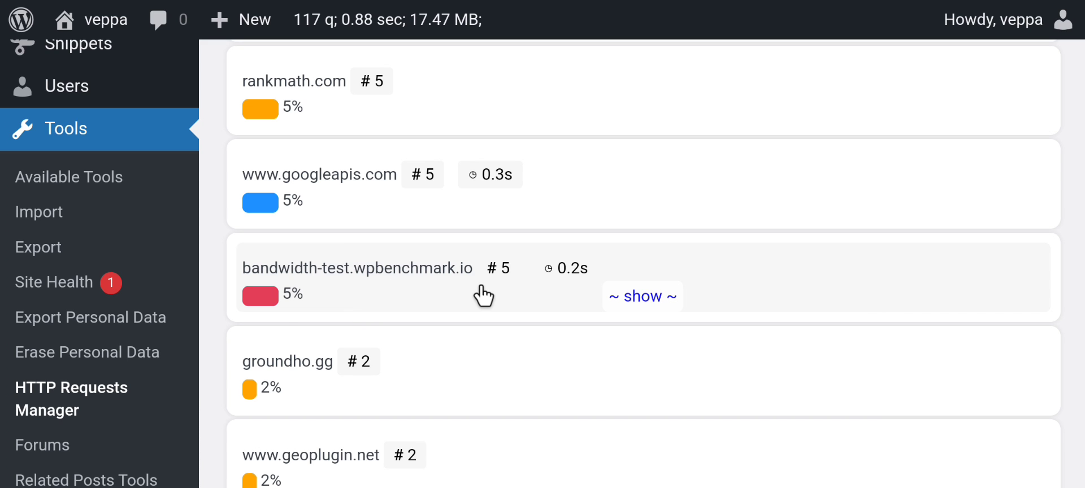
scroll(346, 383, down, 1)
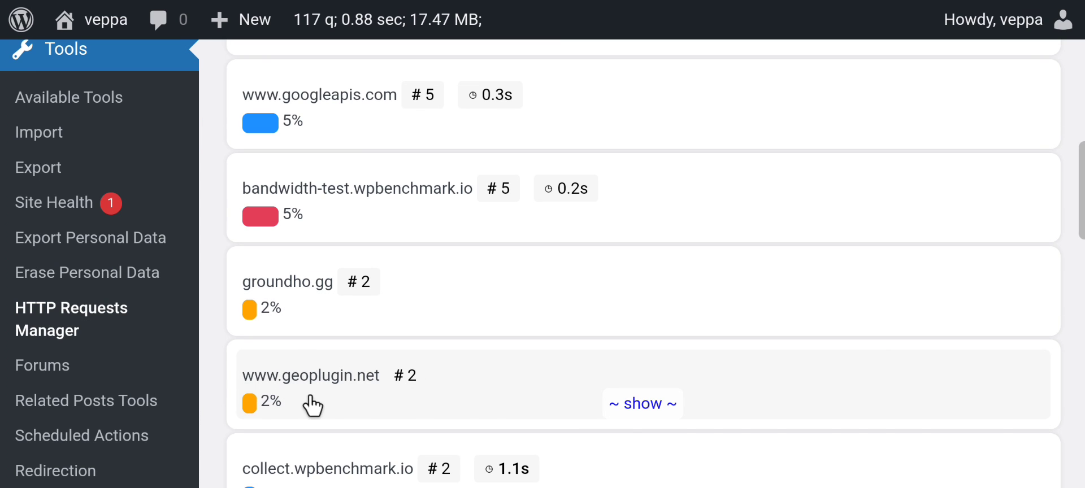
scroll(473, 407, down, 1)
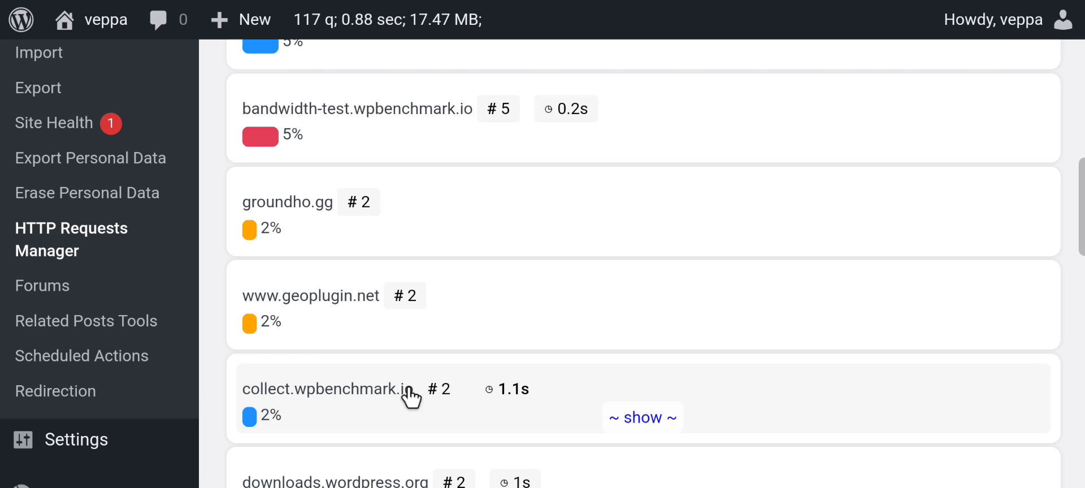
scroll(417, 407, down, 1)
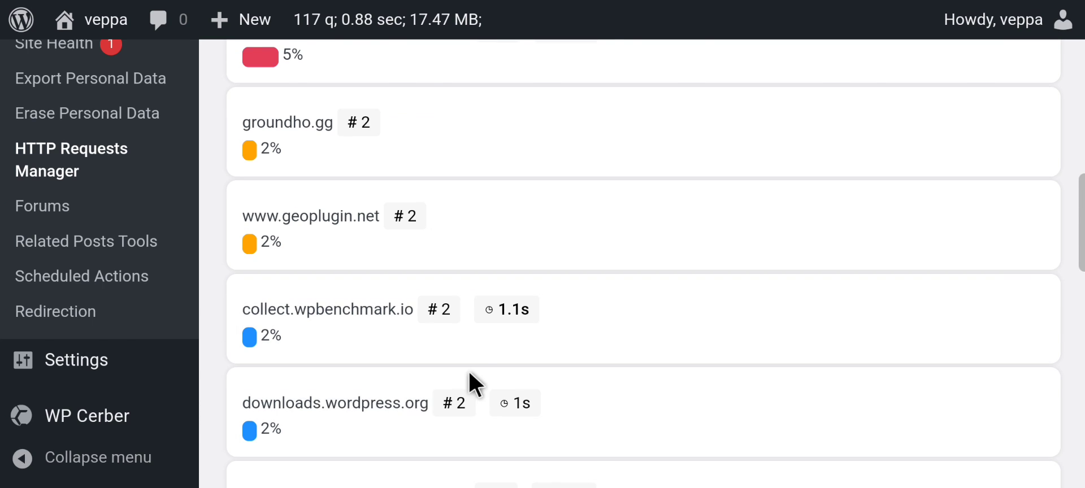
scroll(473, 383, down, 2)
scroll(473, 386, down, 1)
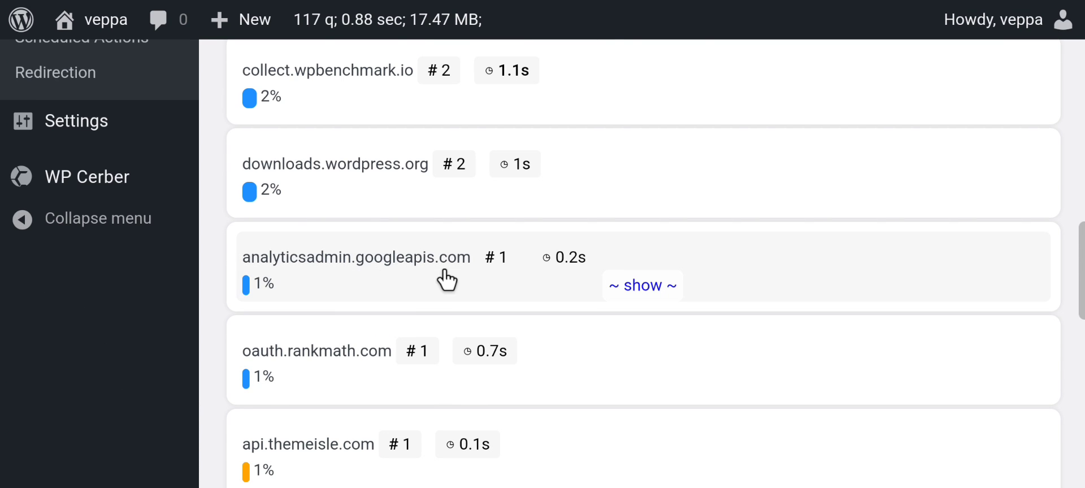
scroll(423, 397, down, 1)
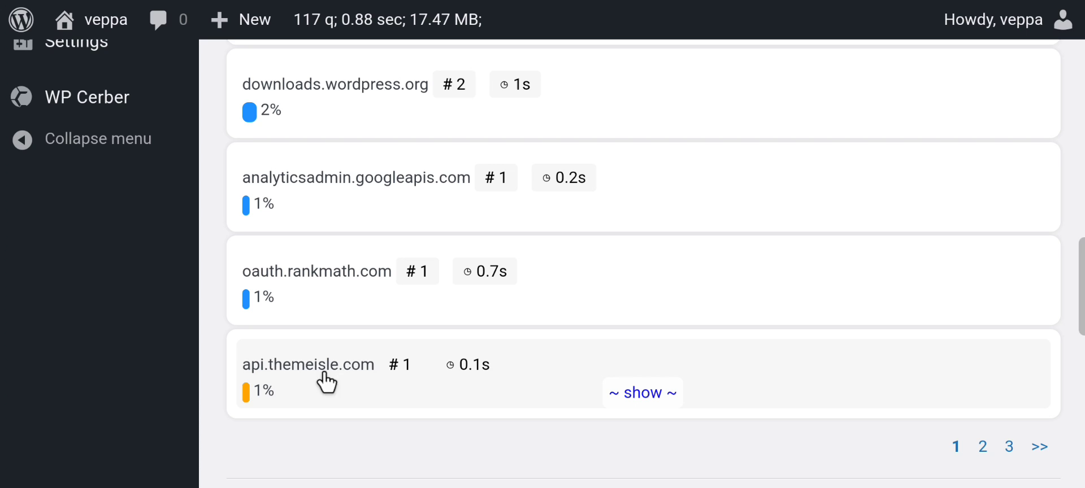
scroll(464, 389, up, 4)
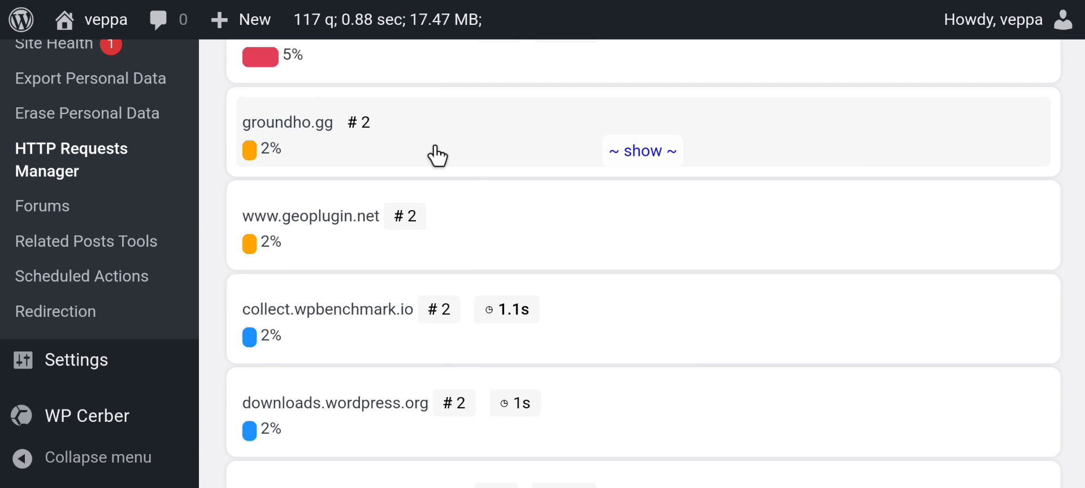
scroll(459, 209, up, 6)
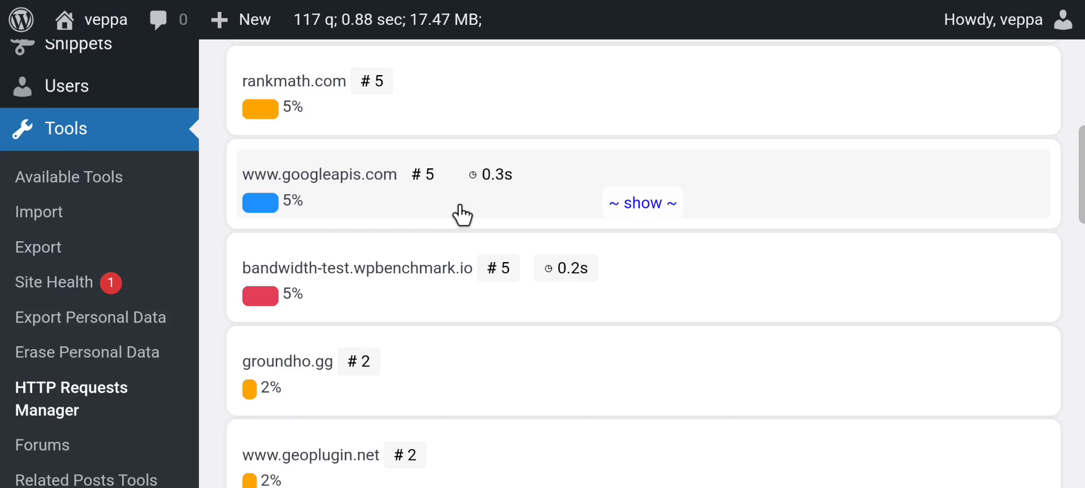
scroll(459, 206, up, 5)
- Group the log by page URL and review the request counts and average times of each page
click(497, 204)
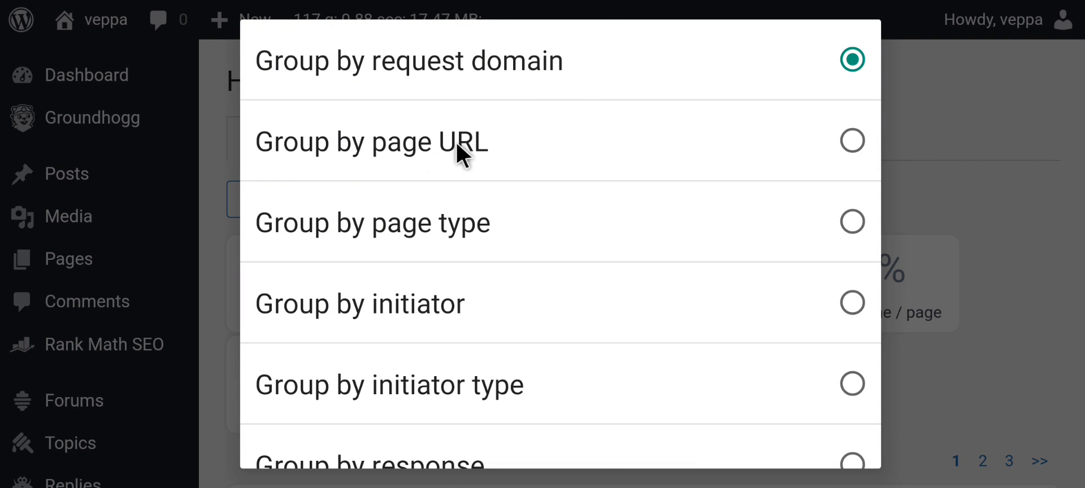
click(503, 150)
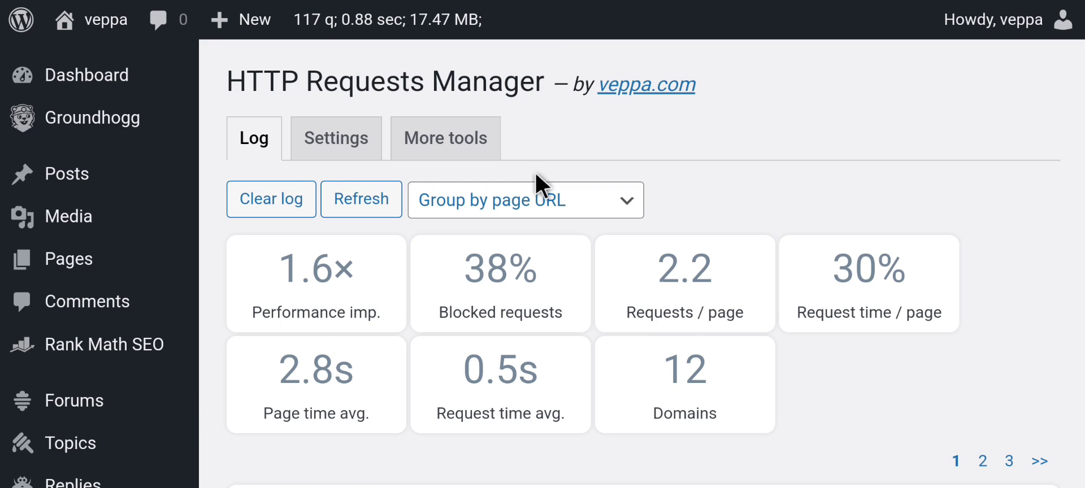
scroll(642, 293, down, 4)
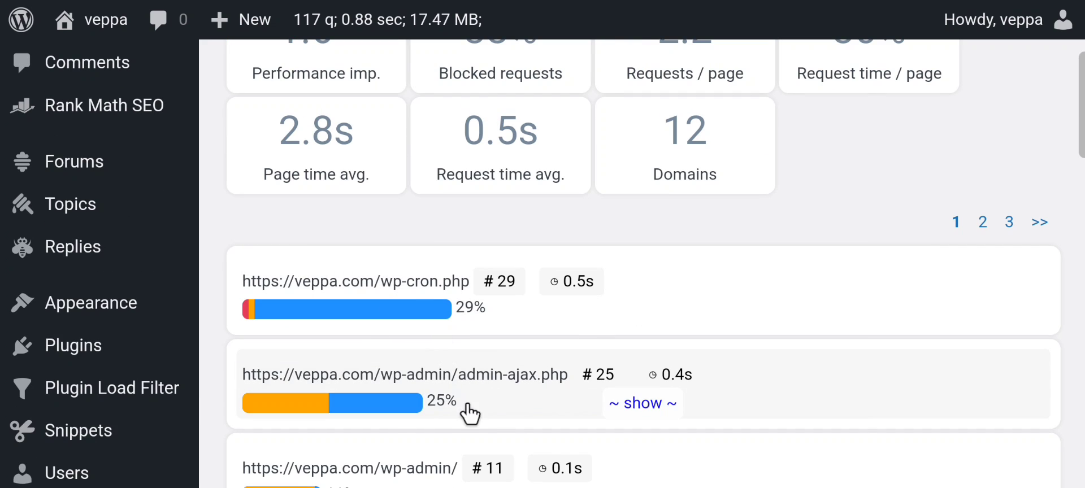
scroll(538, 412, down, 3)
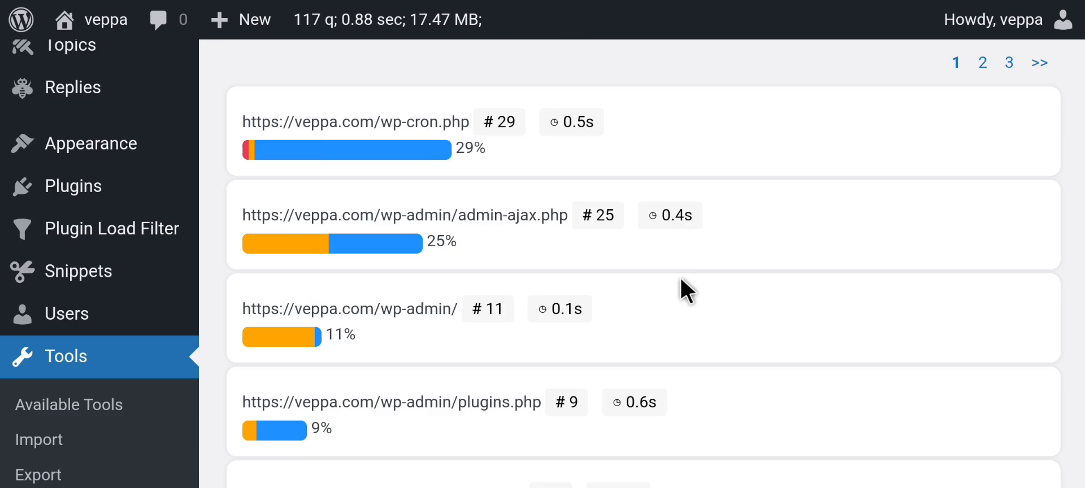
scroll(684, 288, down, 8)
scroll(682, 284, up, 15)
- Group the log by page type and compare the admin, cron, ajax, rest_api and frontend groups
click(587, 209)
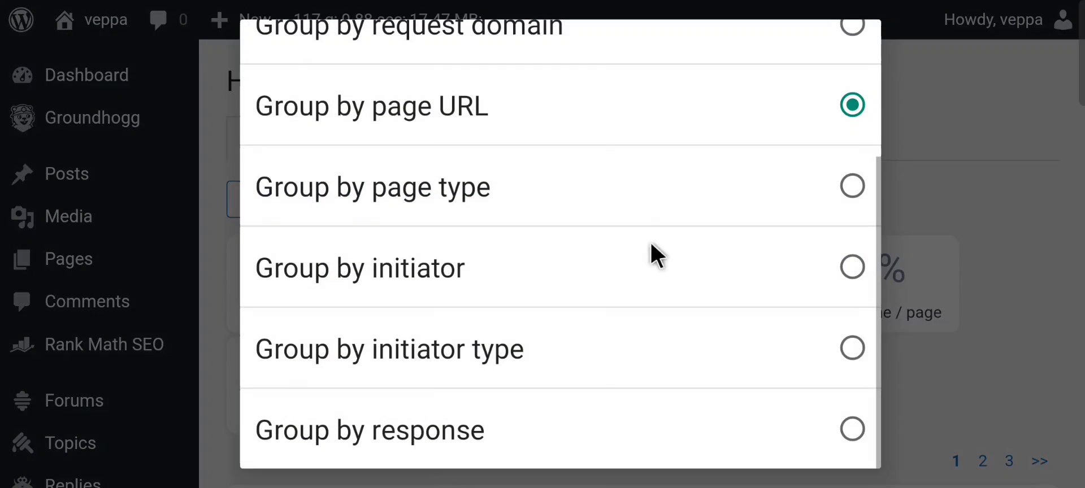
click(465, 190)
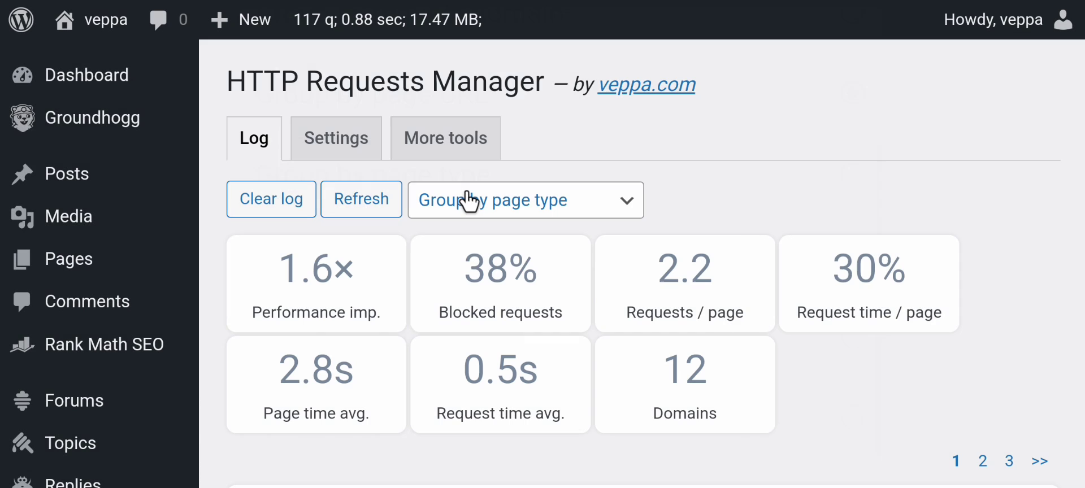
scroll(734, 331, down, 4)
scroll(733, 331, down, 3)
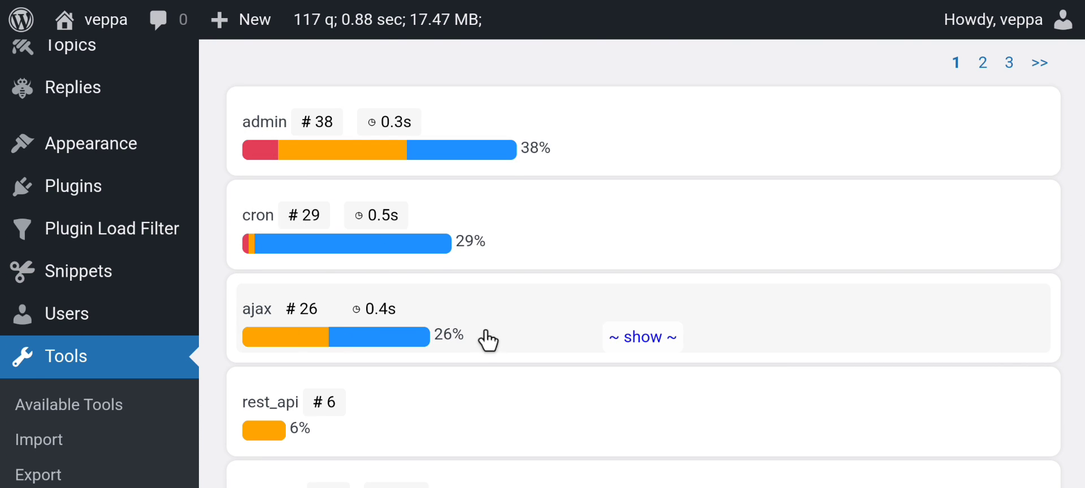
scroll(487, 341, down, 3)
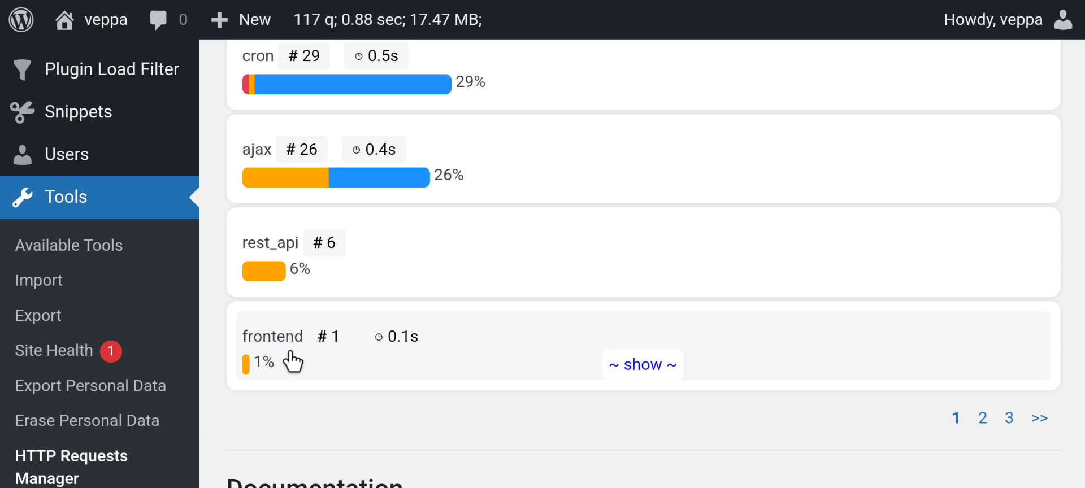
- Expand the frontend page type group, examine the rule and plugin labels of its geoplugin.net request, and collapse the group
click(315, 347)
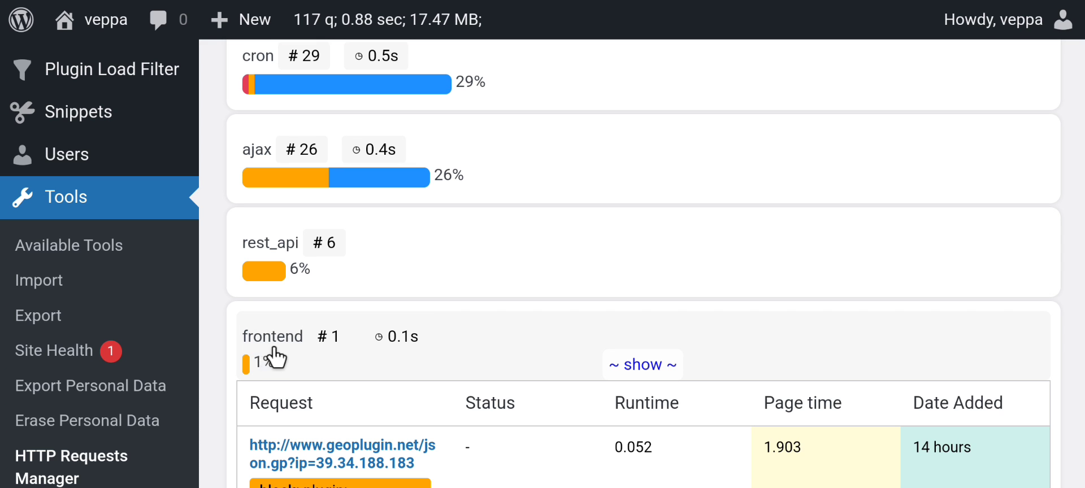
scroll(350, 370, down, 3)
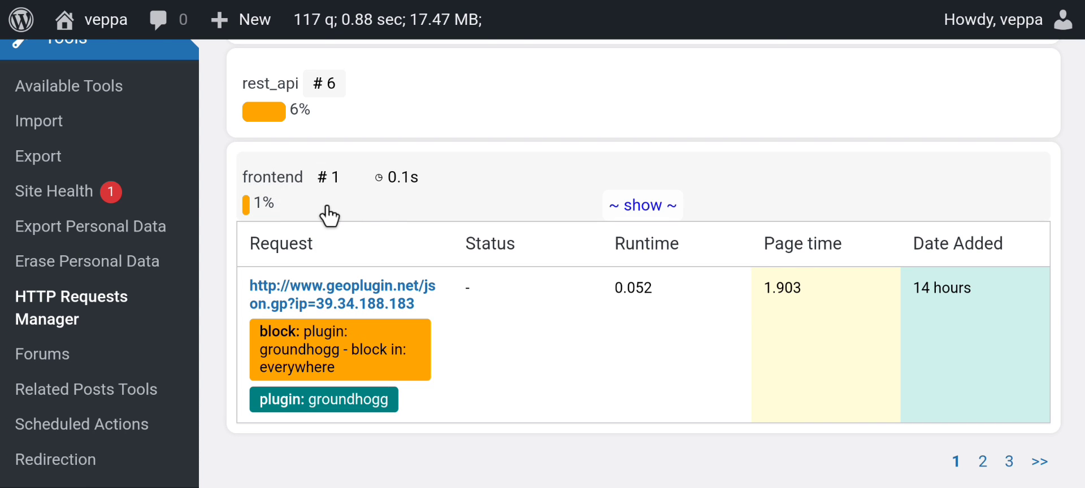
click(389, 205)
scroll(494, 248, up, 10)
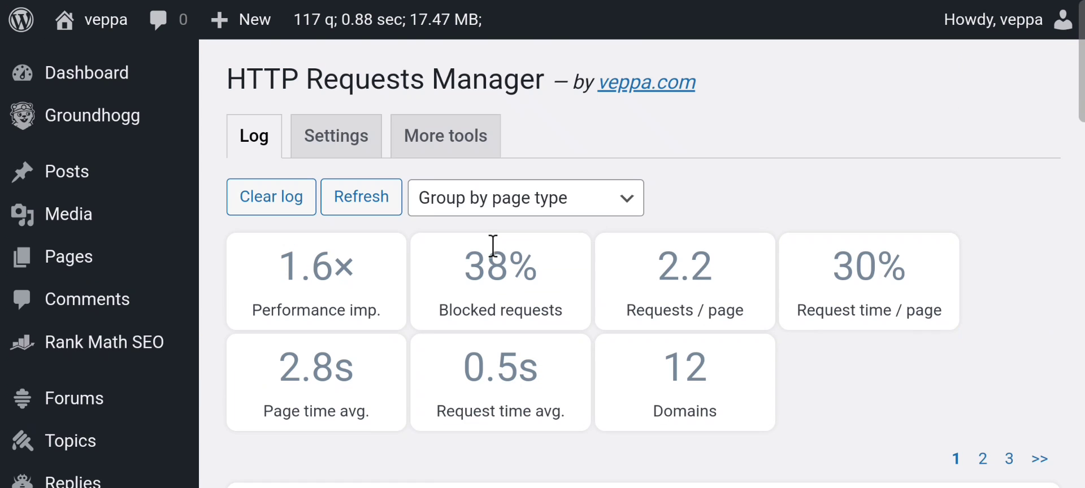
- Group the log by initiator and review the request counts, average times and status bars of every core, plugin and theme initiator
click(540, 208)
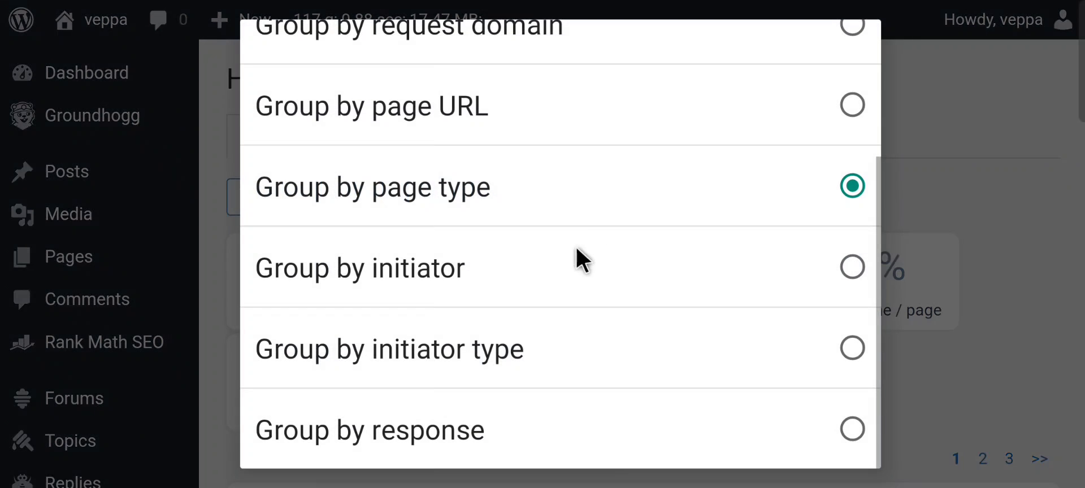
click(478, 267)
scroll(692, 364, down, 7)
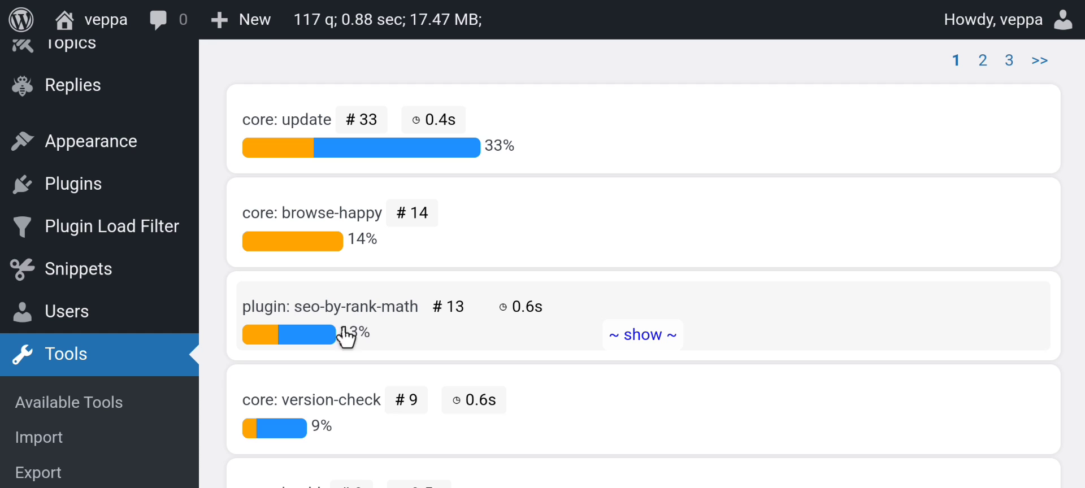
scroll(537, 346, down, 3)
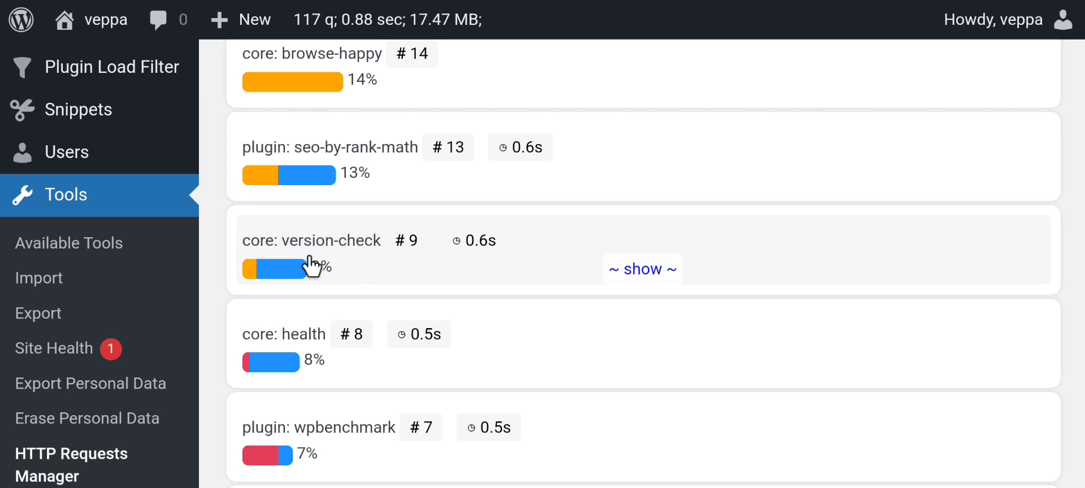
scroll(491, 339, down, 3)
scroll(490, 332, down, 2)
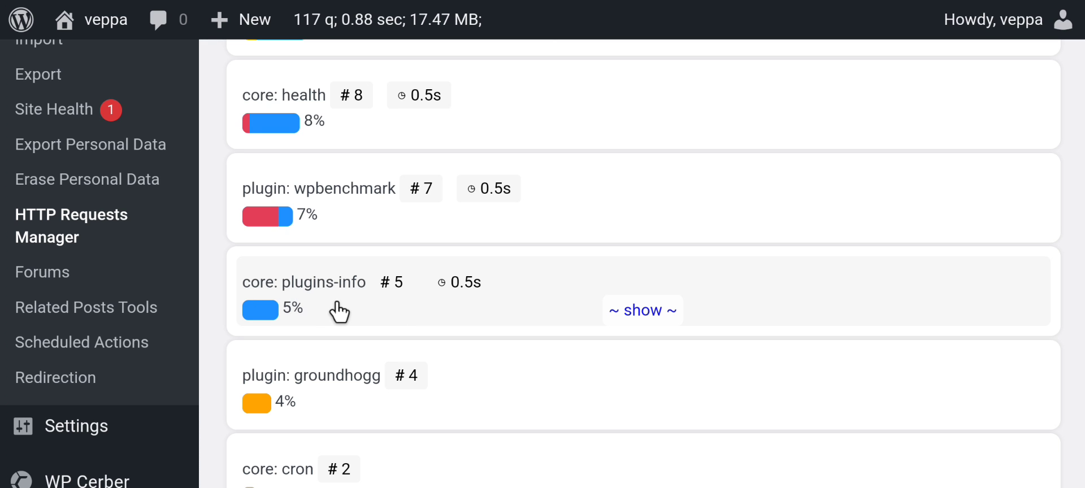
scroll(404, 318, down, 3)
scroll(417, 321, down, 3)
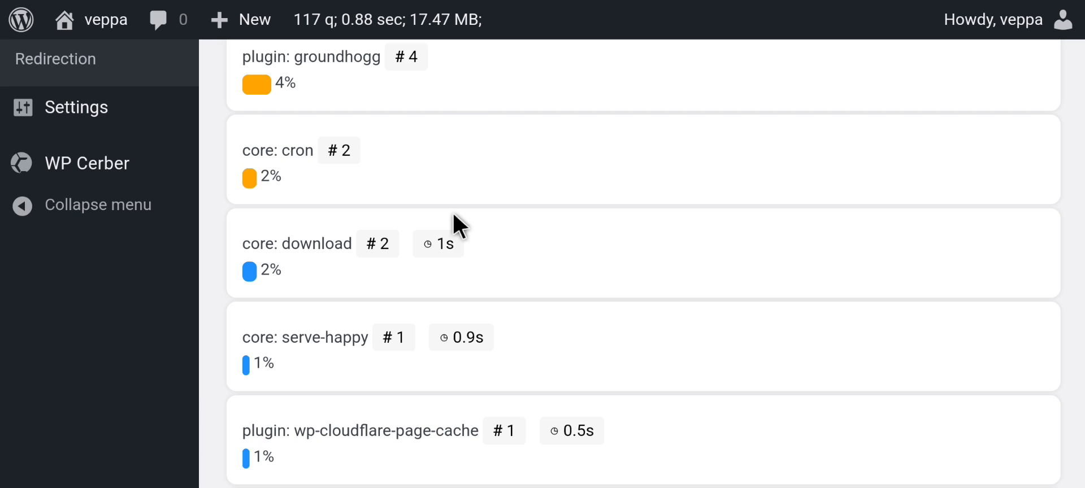
scroll(453, 214, down, 4)
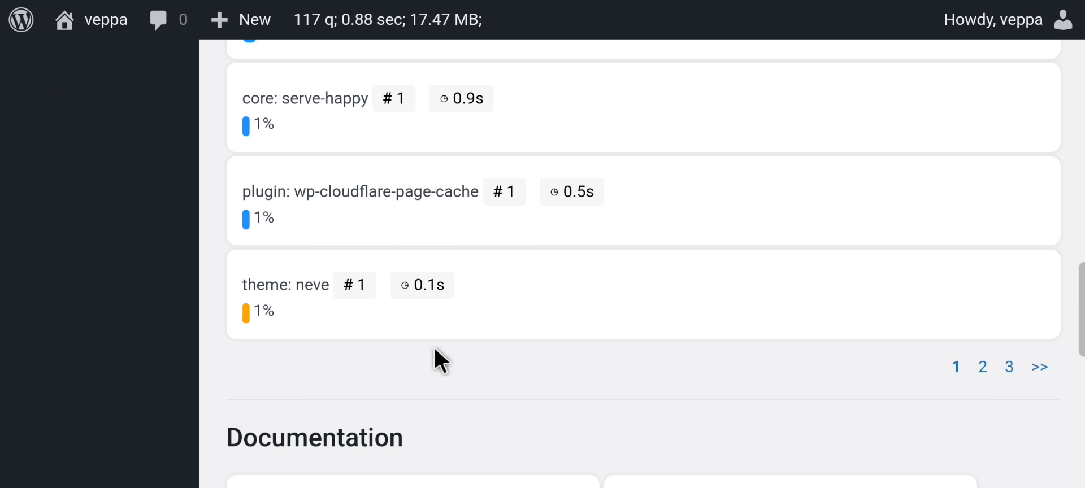
scroll(333, 288, up, 1)
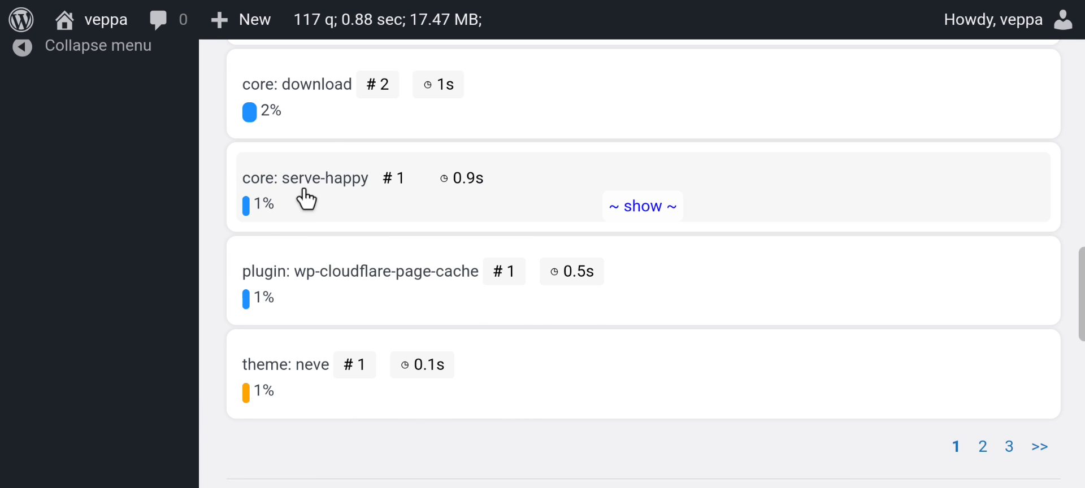
- Group the log by initiator type and compare the core, plugin and theme groups
scroll(622, 319, up, 10)
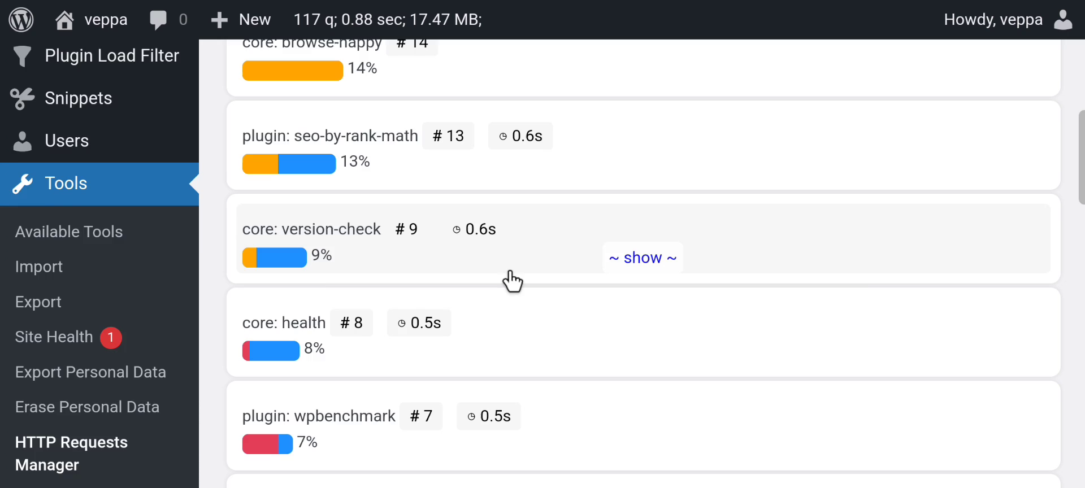
scroll(481, 255, up, 5)
scroll(565, 313, up, 3)
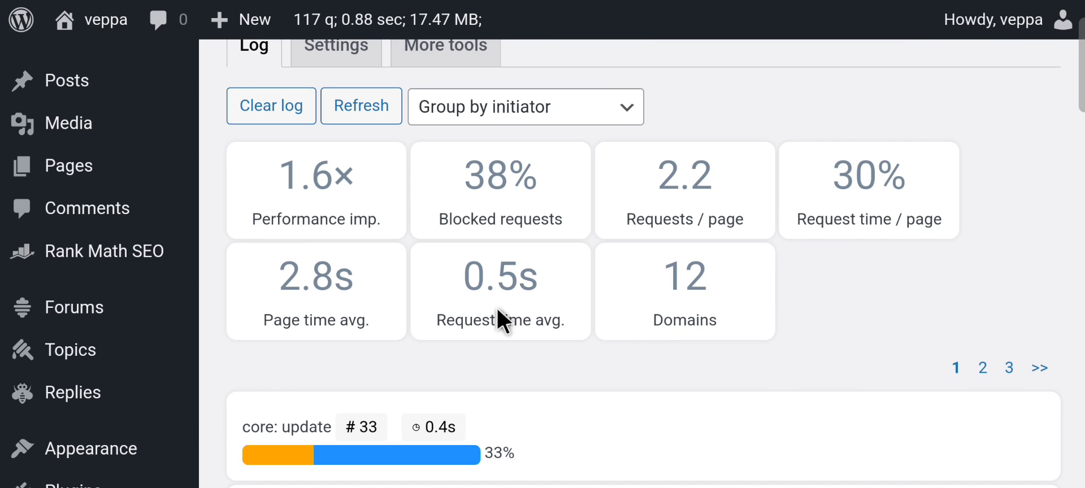
click(493, 113)
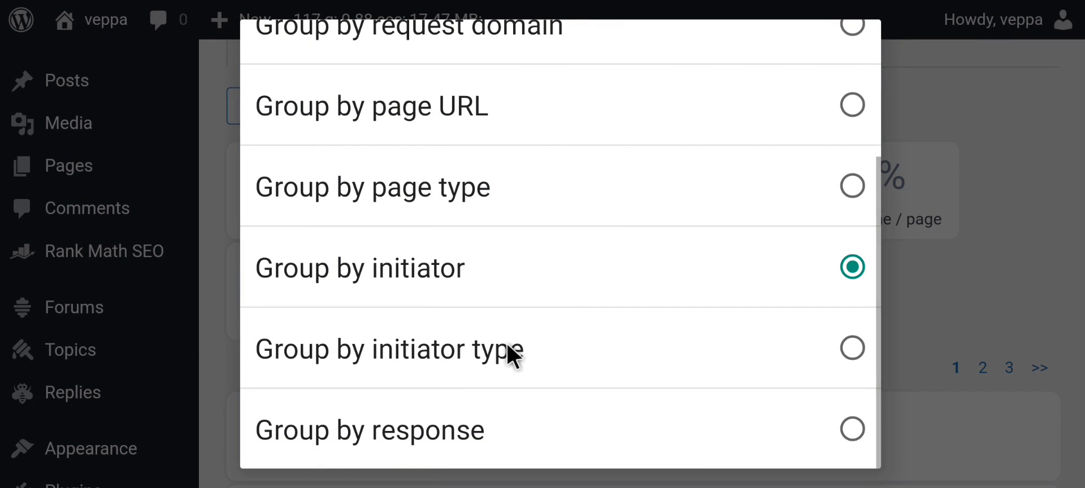
click(523, 351)
scroll(603, 355, down, 4)
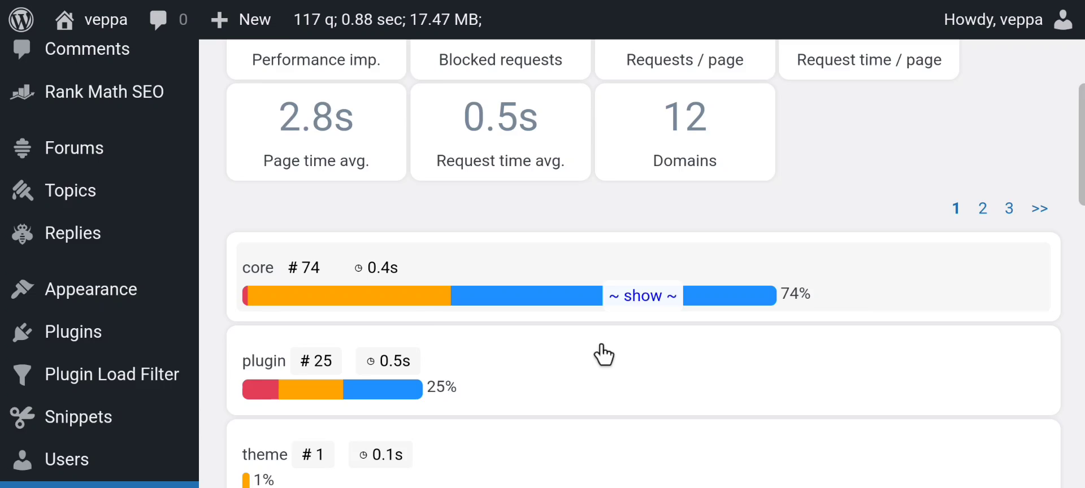
scroll(604, 355, down, 2)
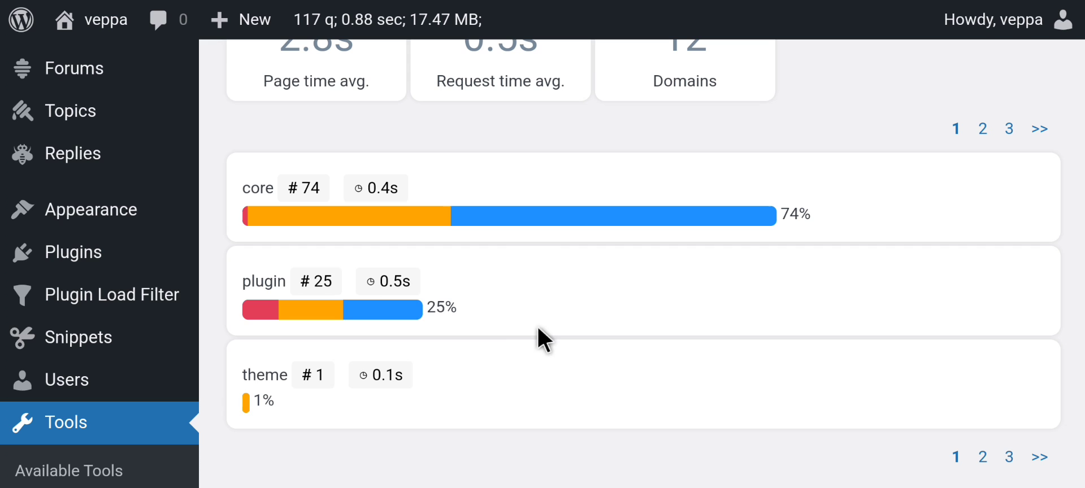
- Group the log by response and compare the success, blocked and error groups
scroll(547, 327, up, 6)
click(534, 200)
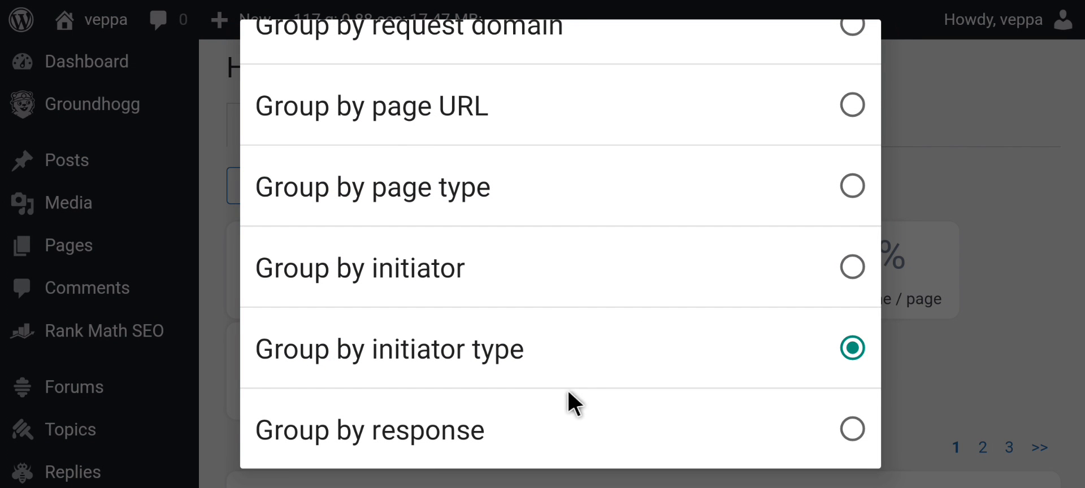
click(481, 432)
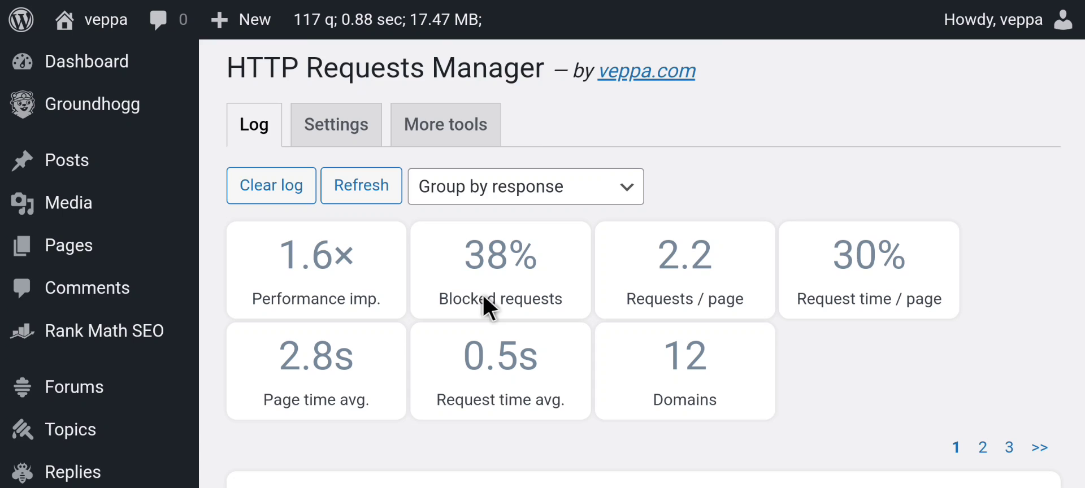
scroll(483, 295, down, 5)
mouse_move(322, 312)
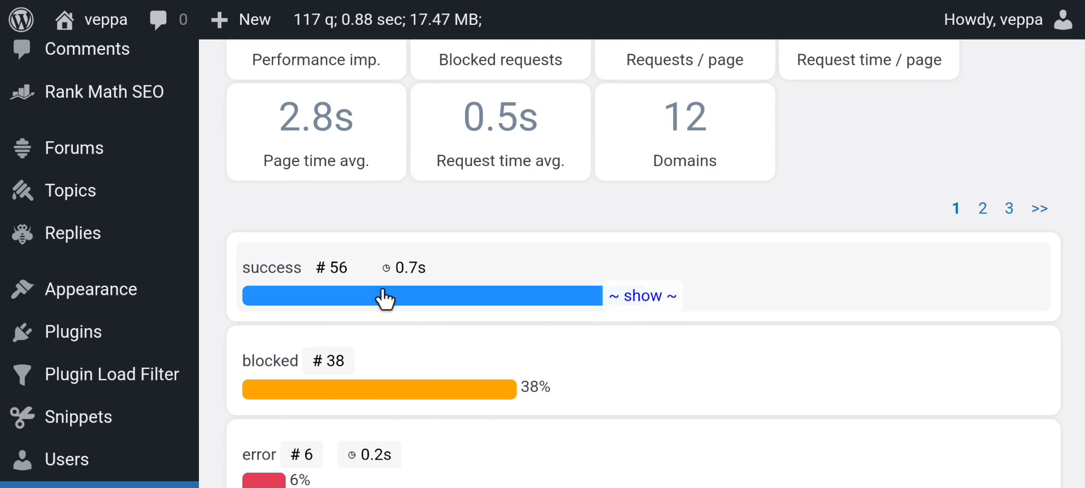
- Expand the success and blocked response groups in turn, examine their requests' statuses and block labels, and collapse each group
click(368, 300)
scroll(607, 280, down, 5)
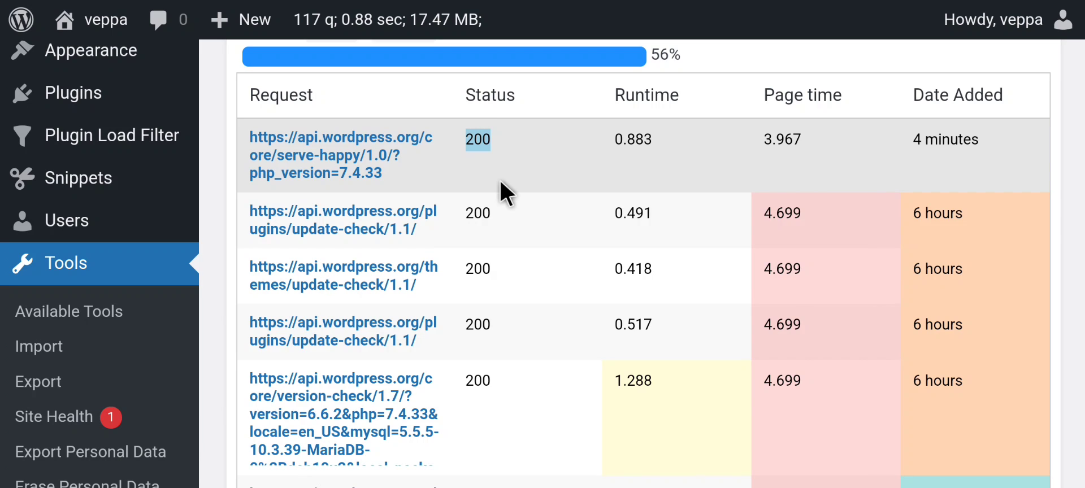
click(490, 61)
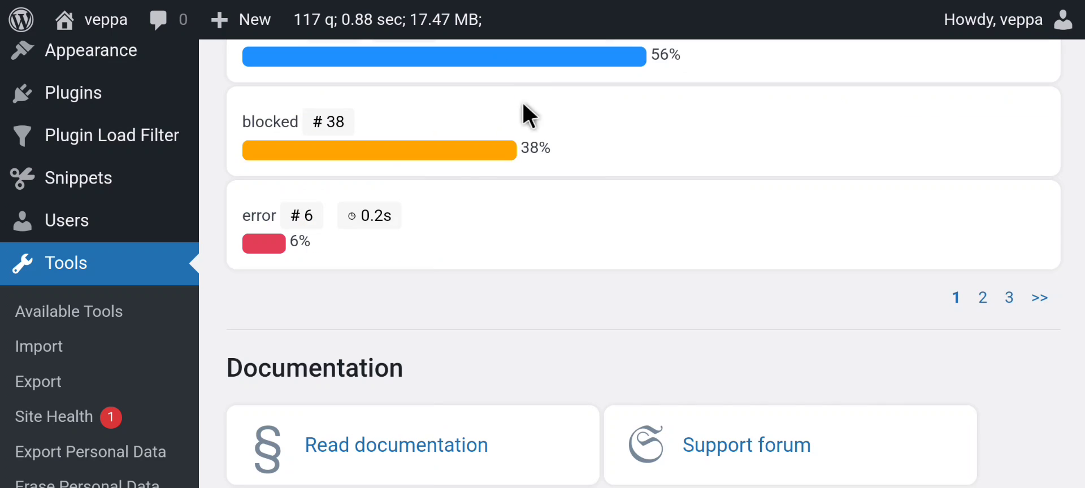
click(374, 152)
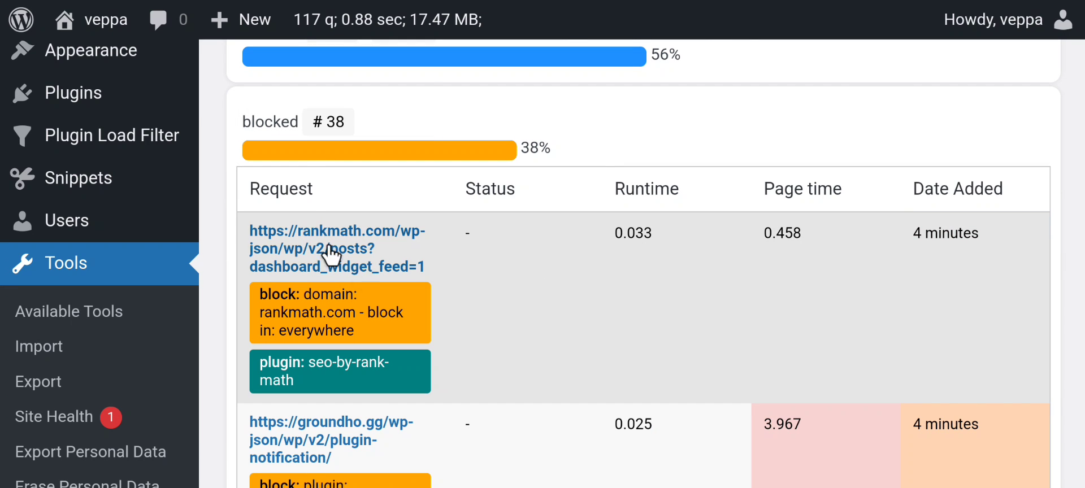
click(325, 151)
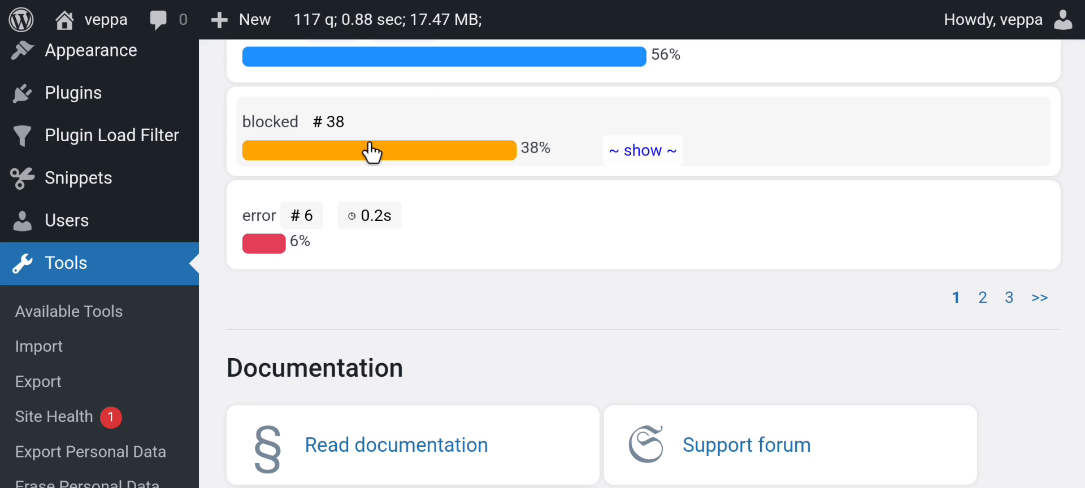
- Expand the error group, open its first bandwidth-test.wpbenchmark.io request, examine the response code and message, and close the details
click(365, 226)
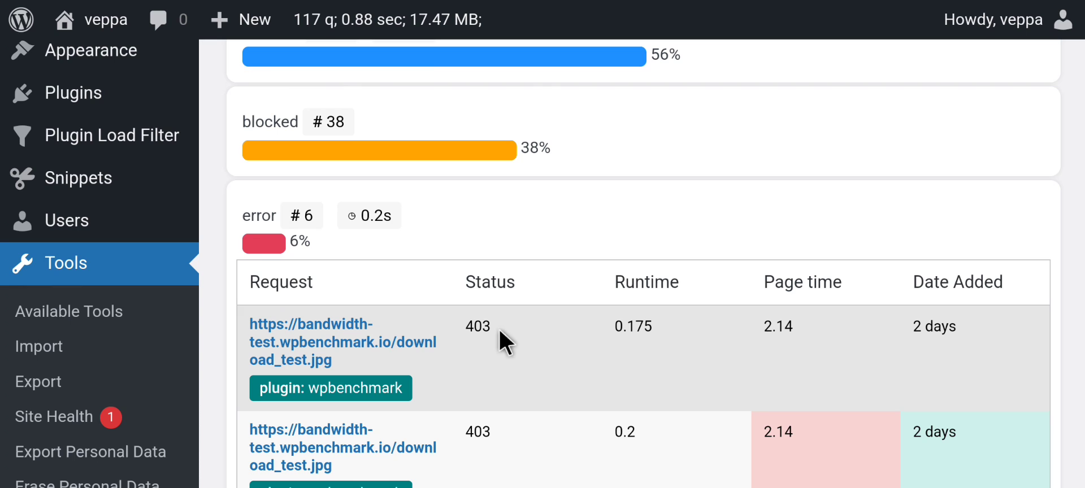
click(321, 340)
scroll(735, 373, down, 1)
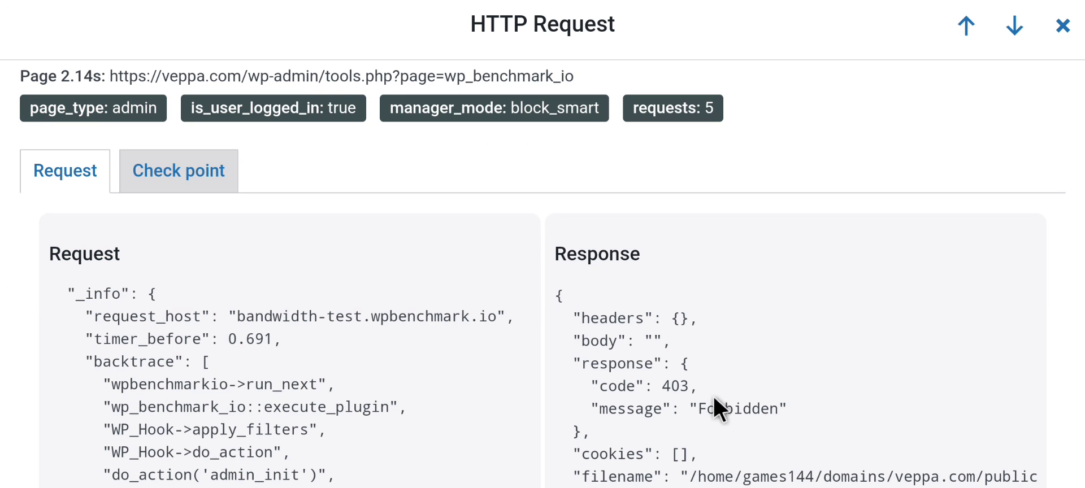
double_click(731, 407)
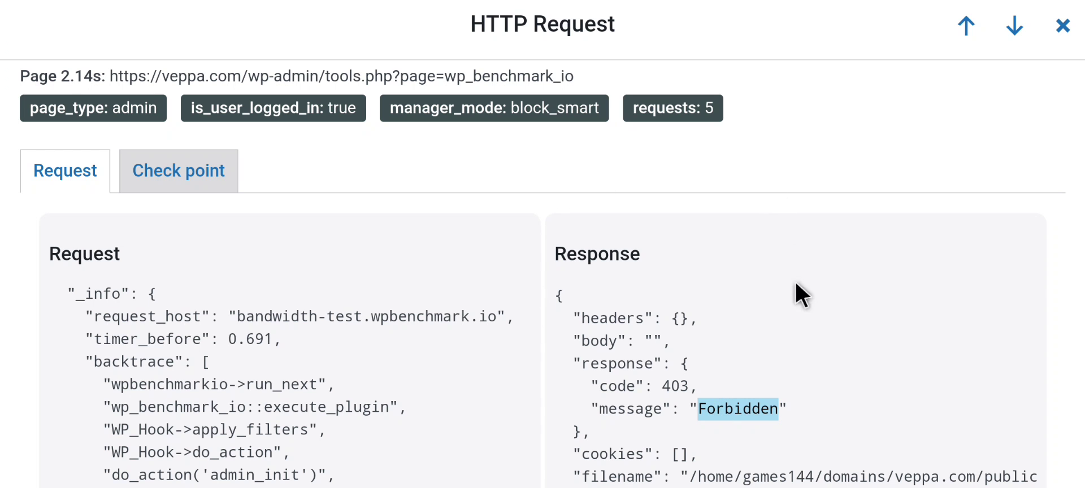
click(1062, 25)
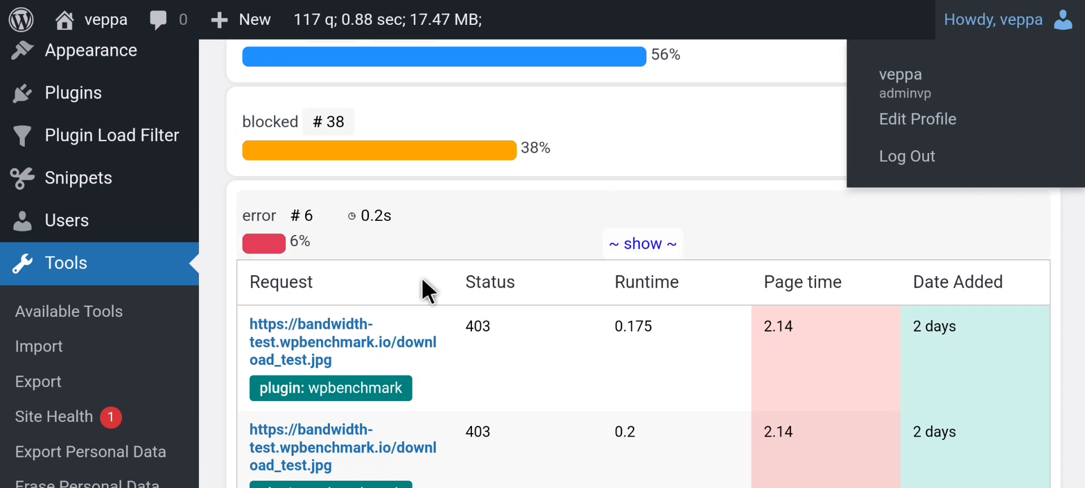
- Examine the remaining requests in the error group, down to the error label of the veppa.com request
scroll(508, 363, down, 4)
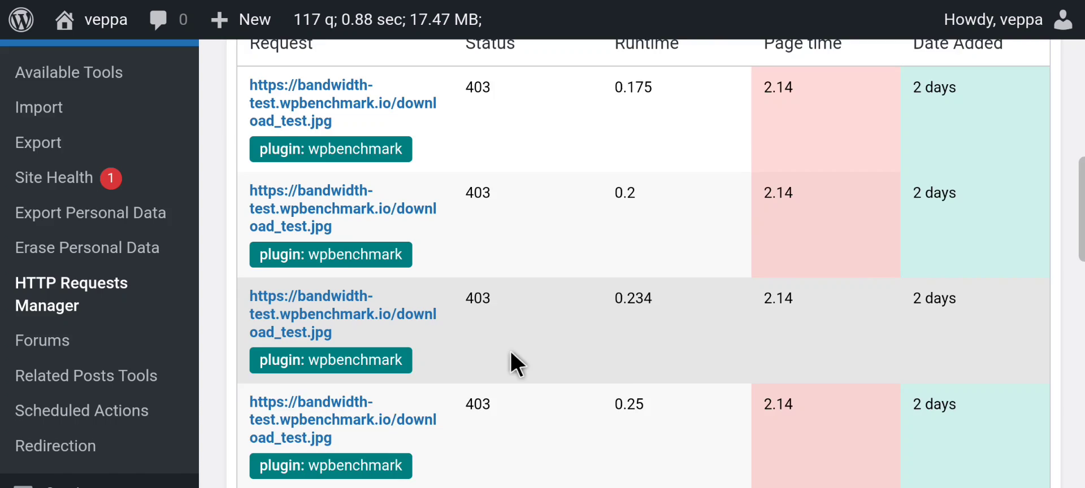
scroll(514, 364, down, 5)
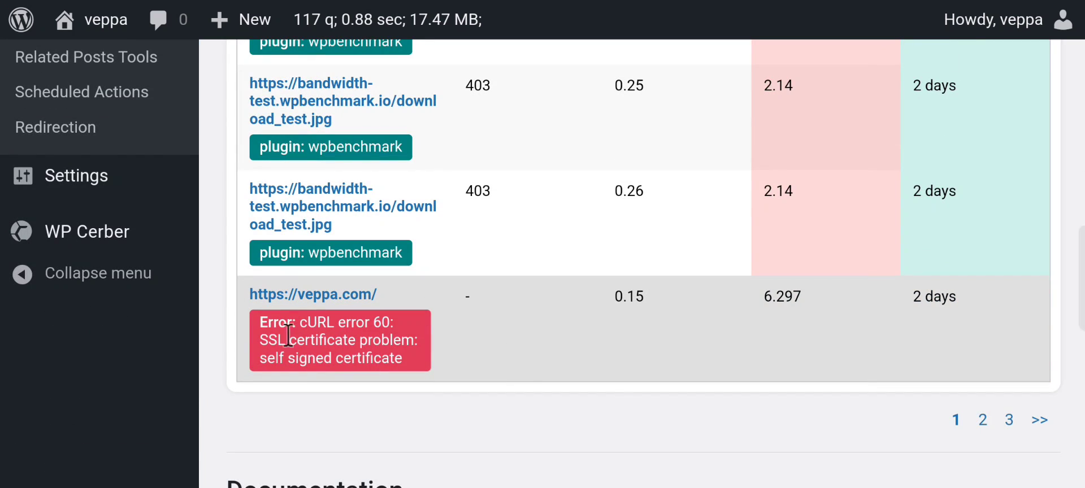
drag(265, 325, 370, 340)
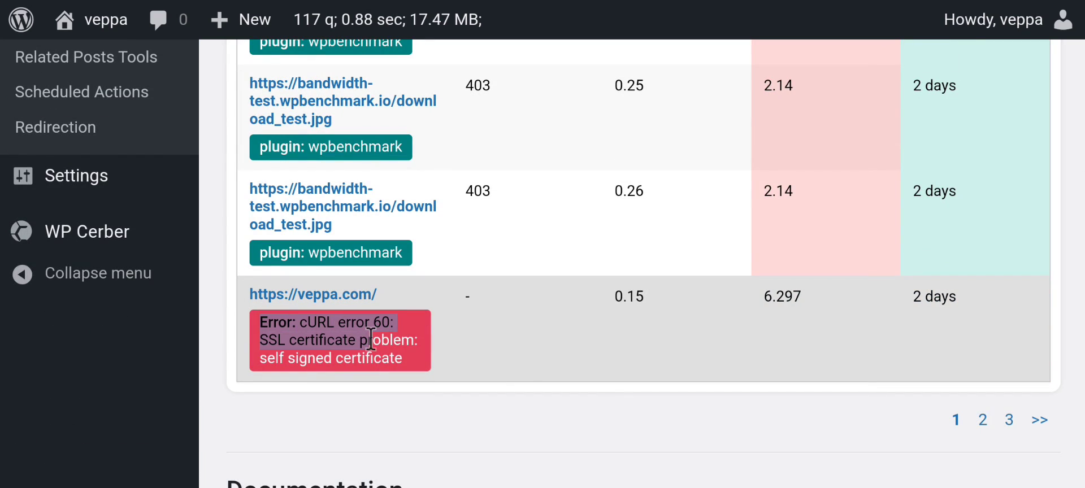
click(382, 342)
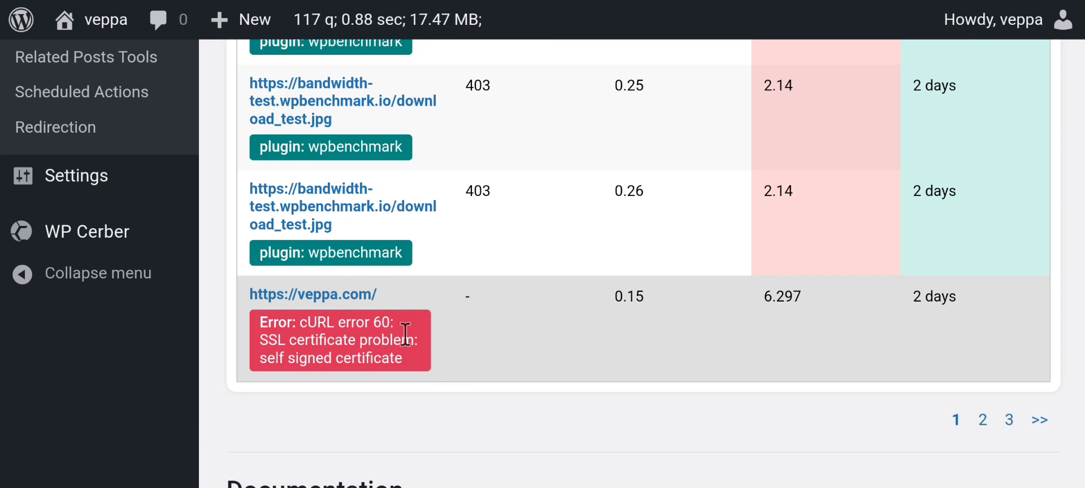
- Review the log's summary statistics again alongside the success, blocked and error response groups
scroll(478, 319, up, 10)
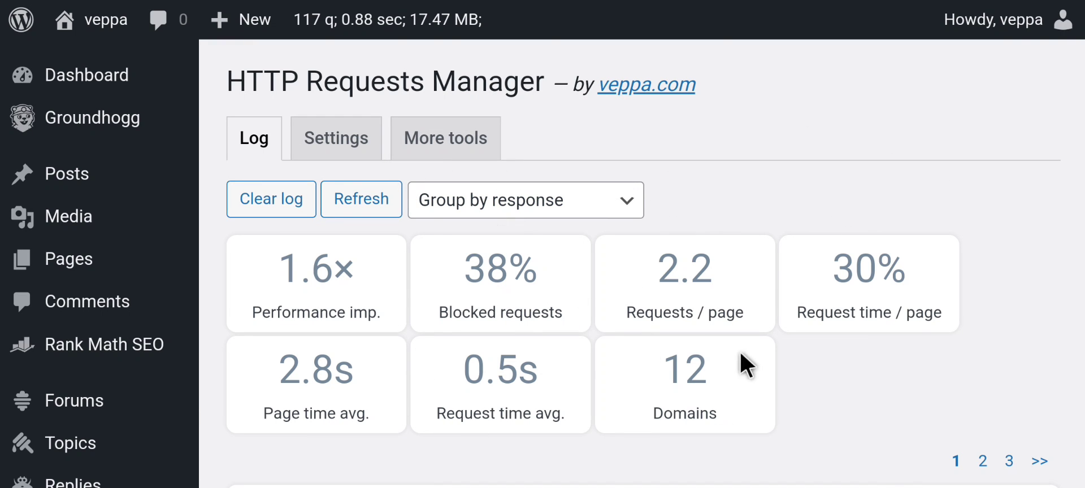
scroll(740, 351, down, 4)
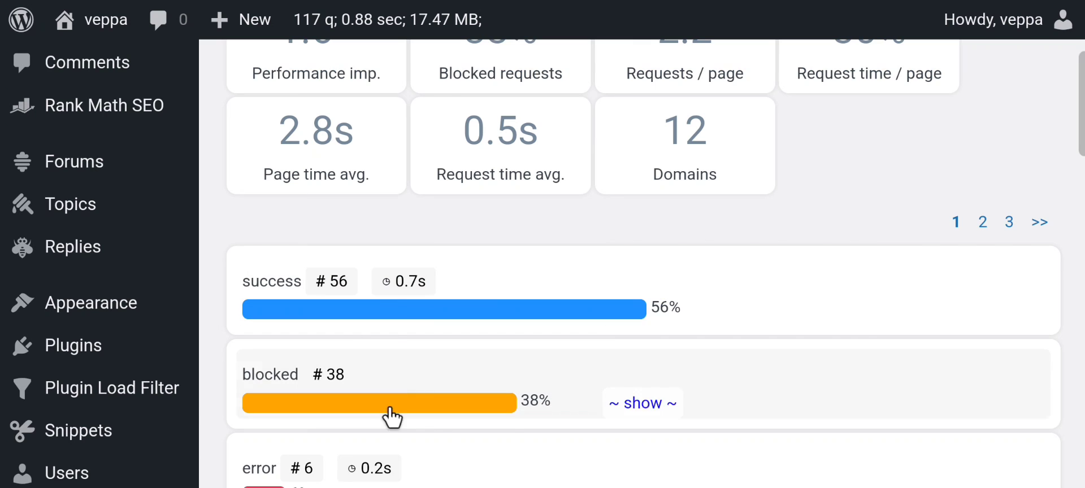
scroll(515, 404, down, 3)
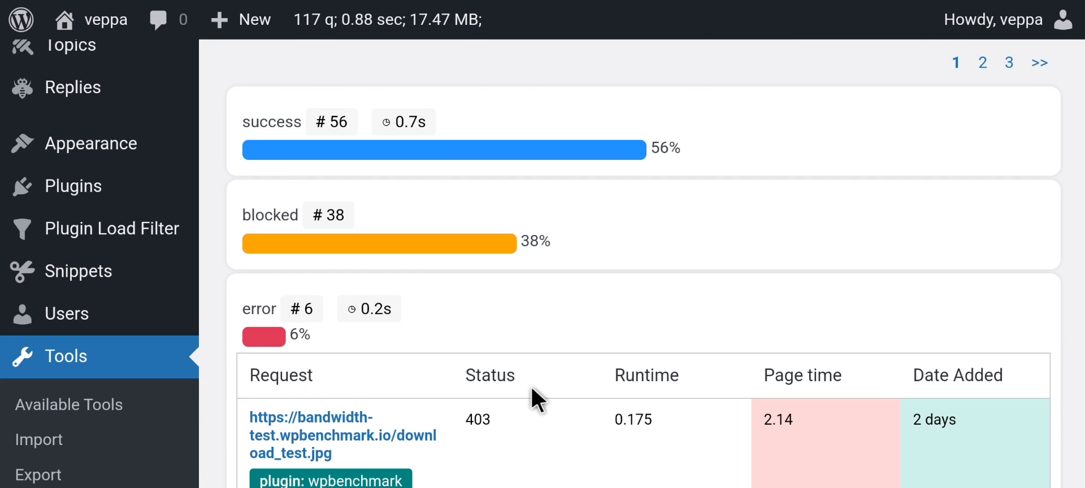
scroll(531, 388, up, 1)
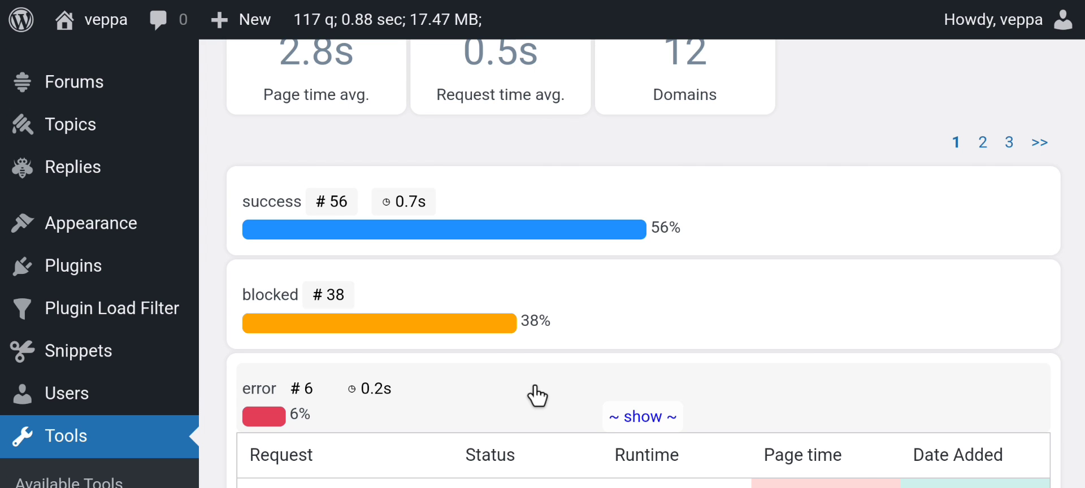
scroll(536, 395, up, 5)
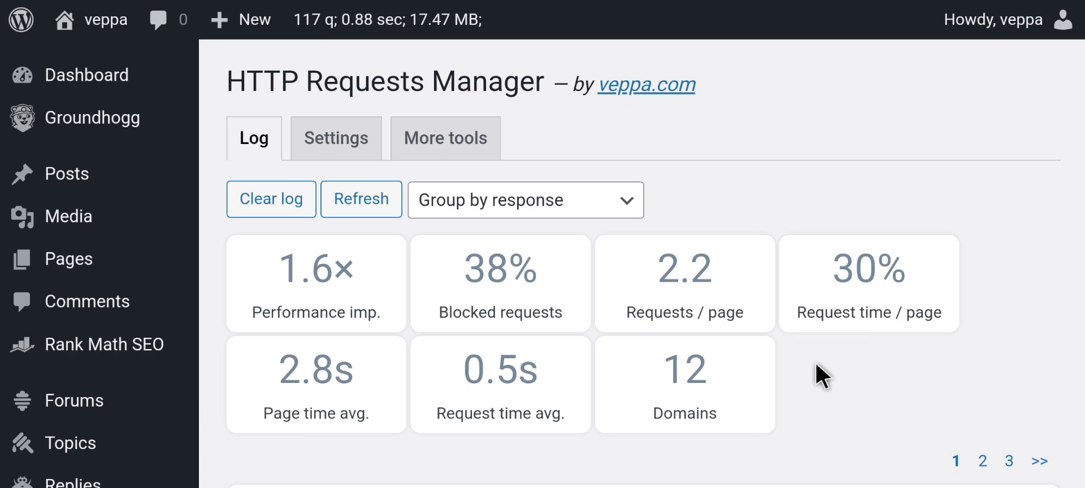
- Open the plugin's settings and review the available operation modes, keeping Smart block selected
click(353, 156)
click(649, 232)
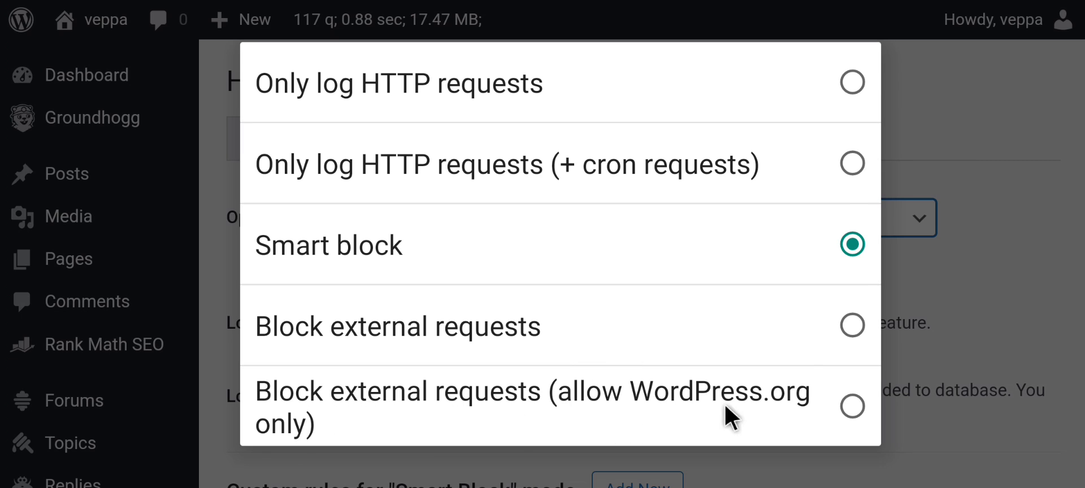
click(976, 135)
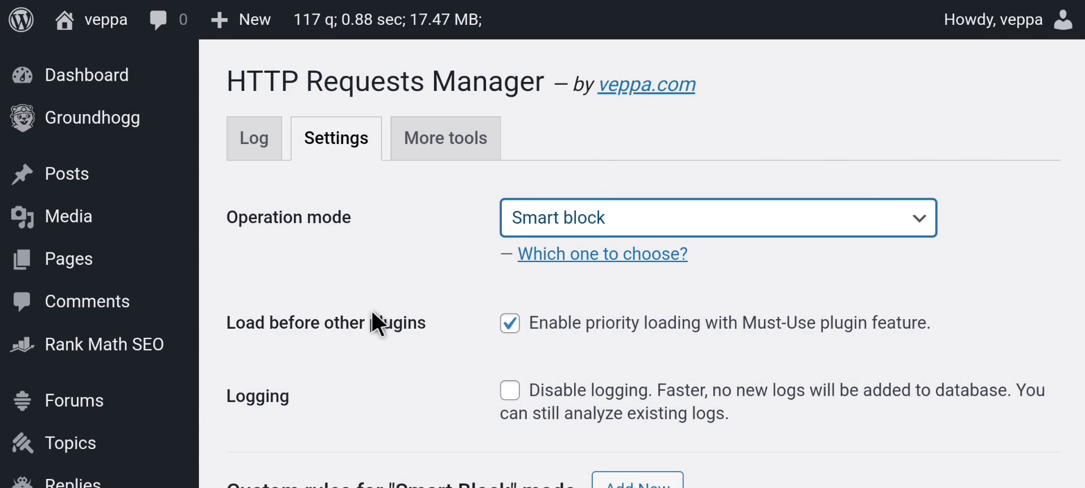
- Examine the custom domain and plugin rules for Smart Block mode, from api.cloudflare.com through groundhogg
scroll(373, 317, down, 5)
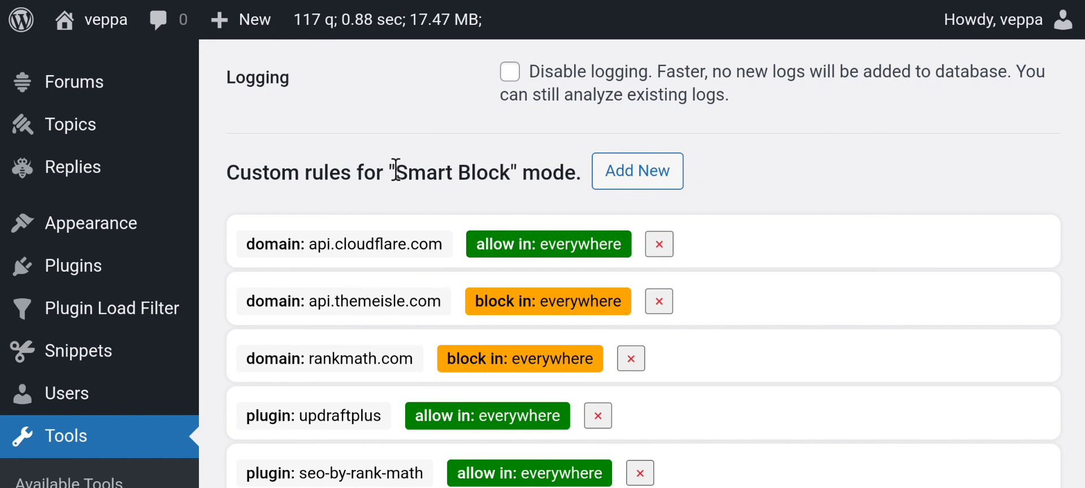
drag(396, 172, 227, 165)
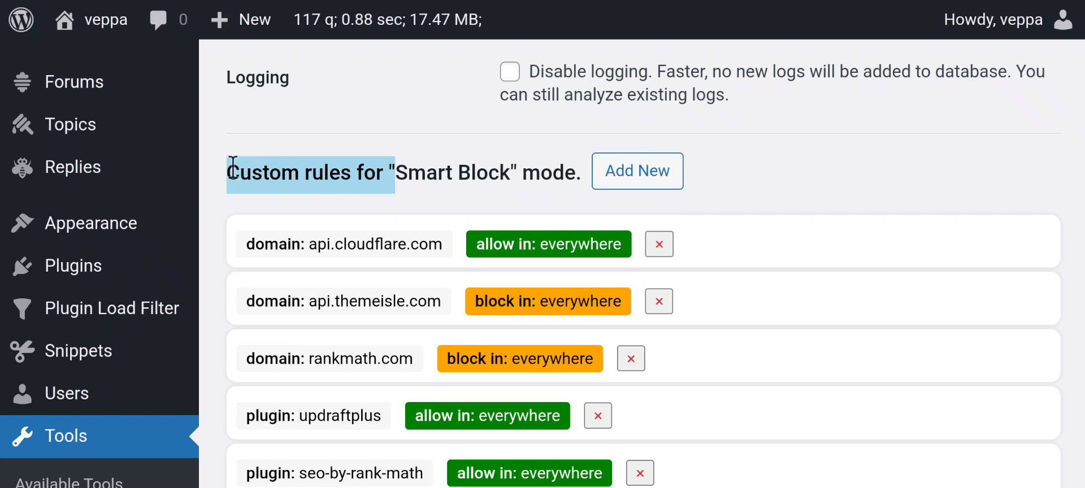
click(465, 187)
scroll(469, 188, down, 3)
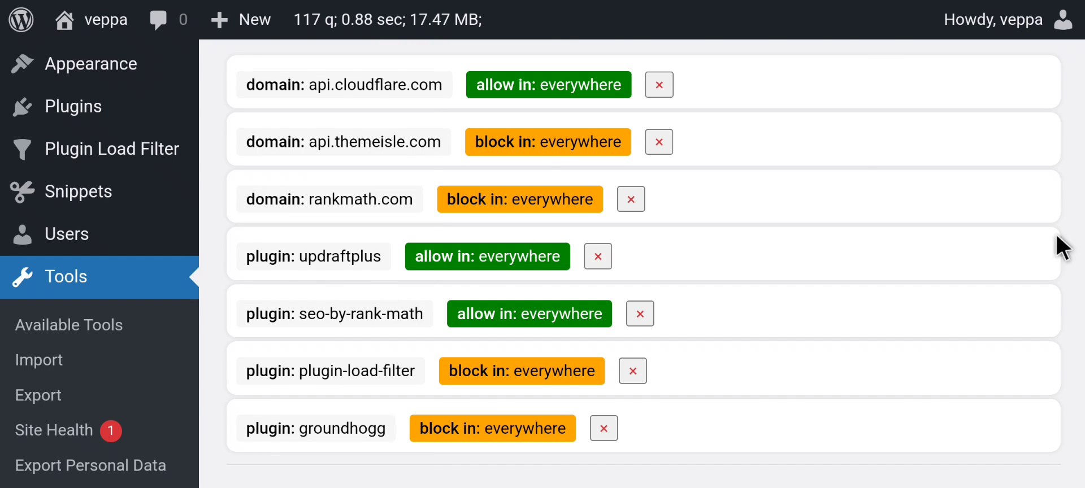
- Return from the settings to the request log and its summary statistics
scroll(735, 299, up, 15)
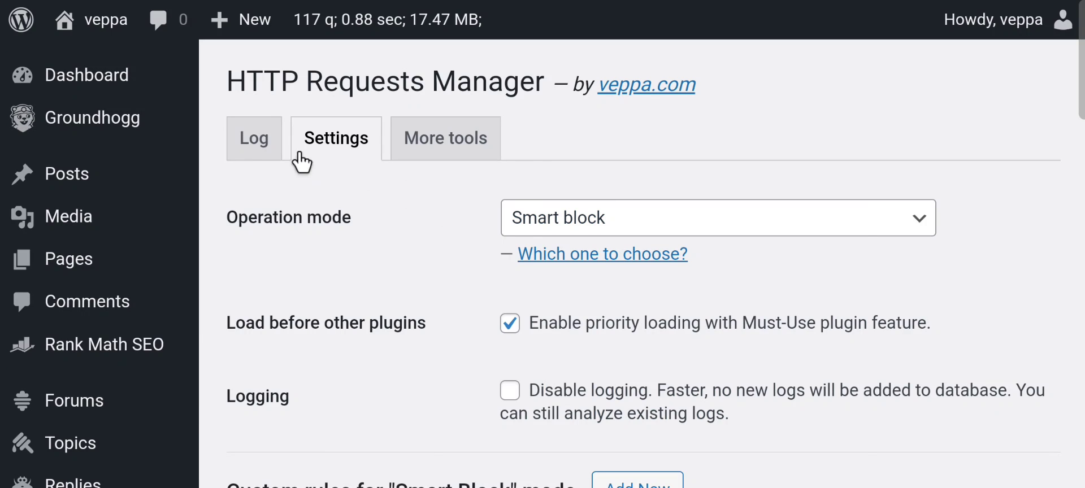
click(253, 142)
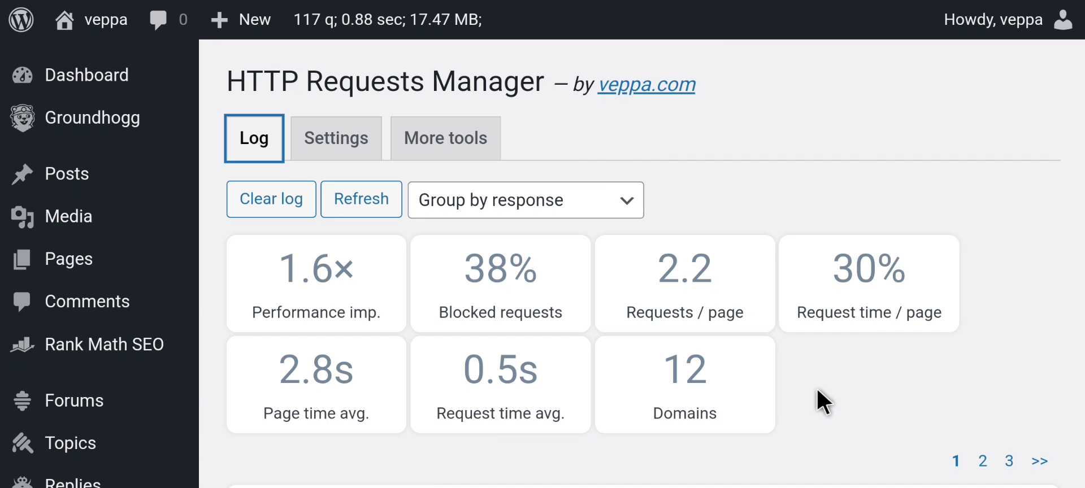
triple_click(548, 115)
click(548, 116)
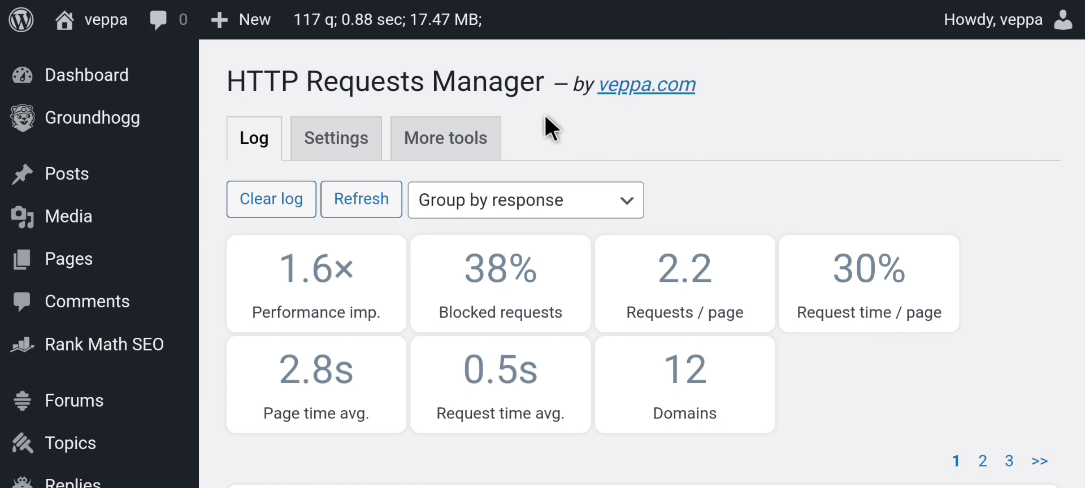